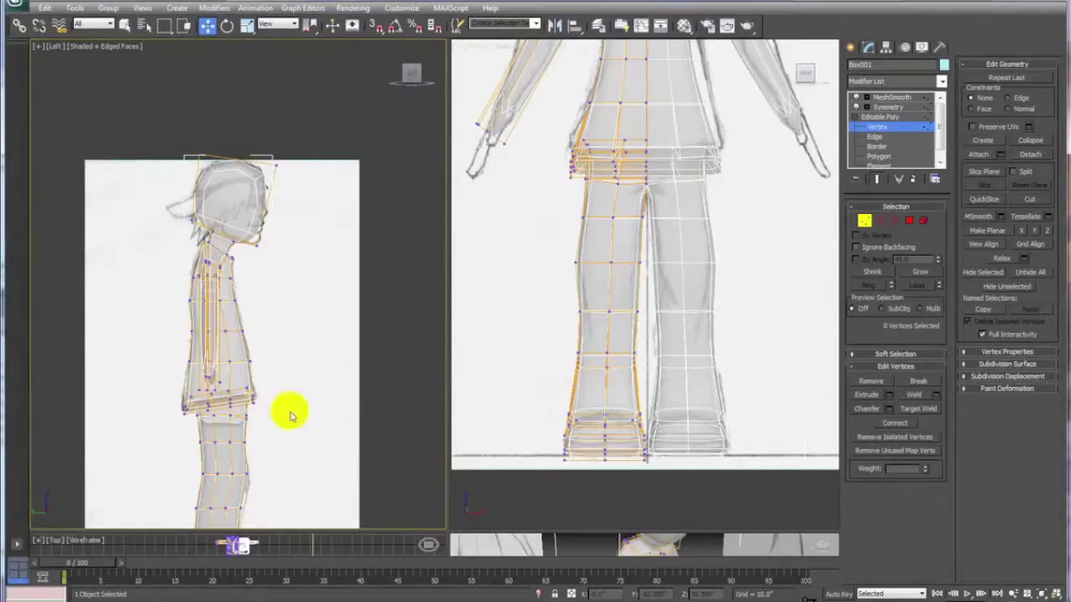
Step: Turn off MeshSmooth and select the polygons of the arm below the shoulder in the front view
{"action": "middle_click_drag", "start_coordinate": [490, 318], "coordinate": [498, 374]}
{"action": "scroll", "coordinate": [519, 445], "scroll_direction": "down", "scroll_amount": 3}
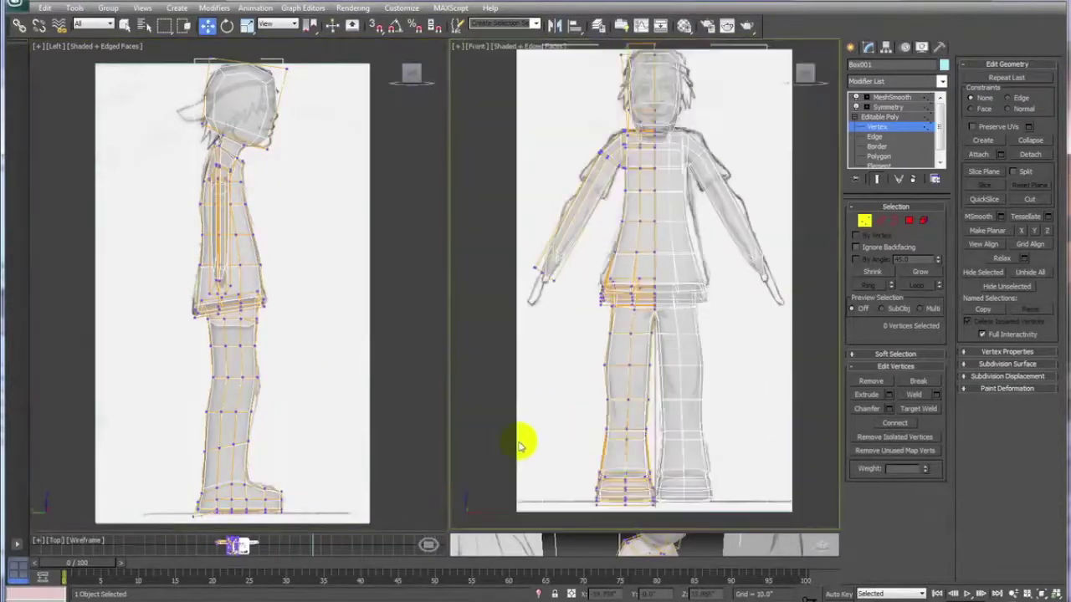
{"action": "middle_click_drag", "start_coordinate": [564, 430], "coordinate": [507, 469]}
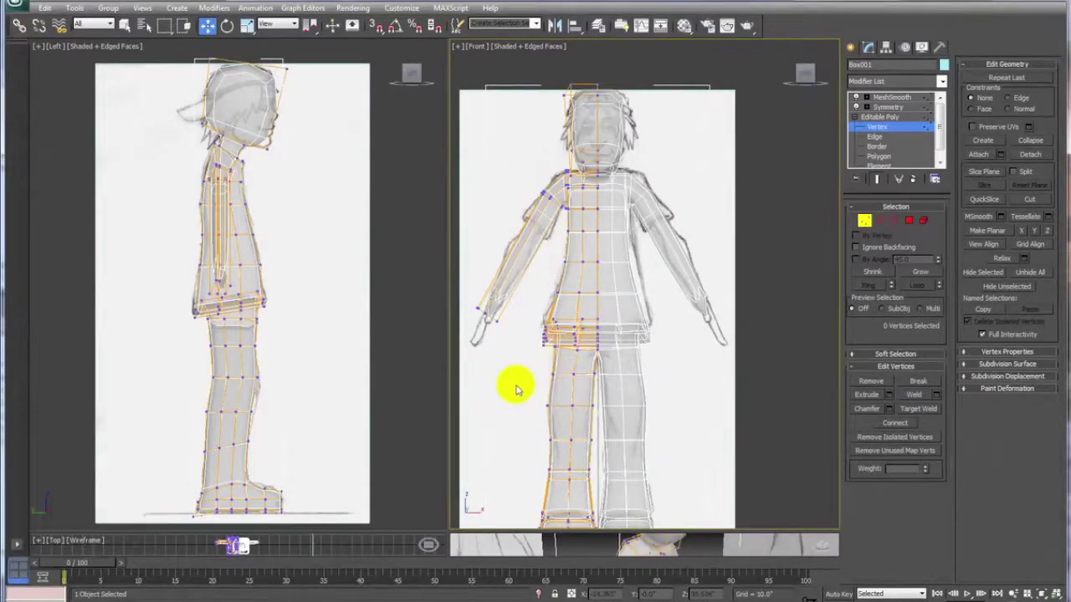
{"action": "middle_click_drag", "start_coordinate": [511, 383], "coordinate": [607, 386]}
{"action": "scroll", "coordinate": [610, 383], "scroll_direction": "up", "scroll_amount": 5}
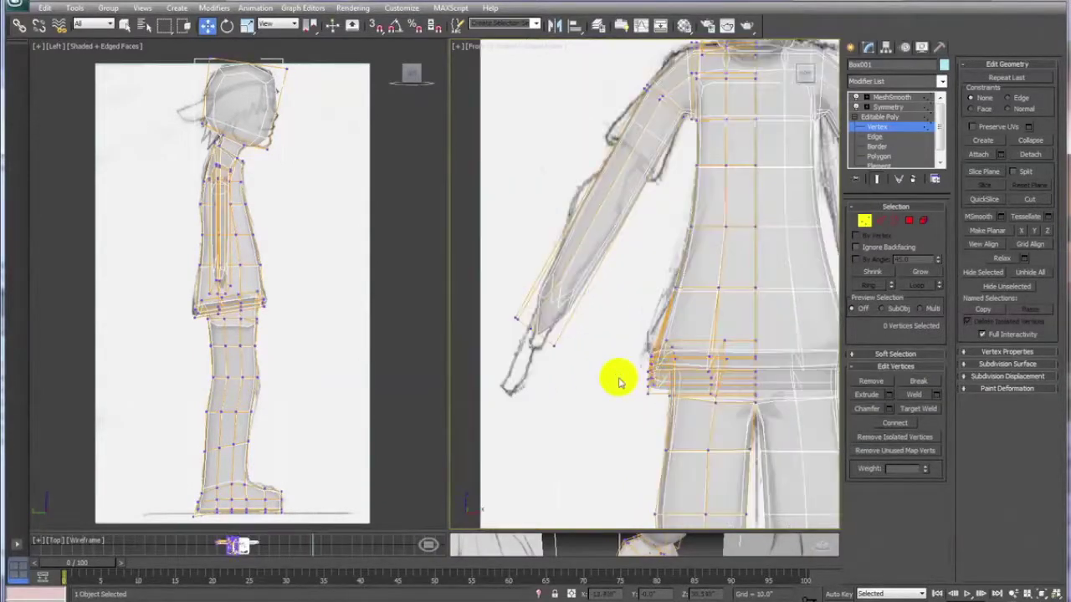
{"action": "scroll", "coordinate": [649, 329], "scroll_direction": "down", "scroll_amount": 3}
{"action": "middle_click_drag", "start_coordinate": [610, 359], "coordinate": [610, 371]}
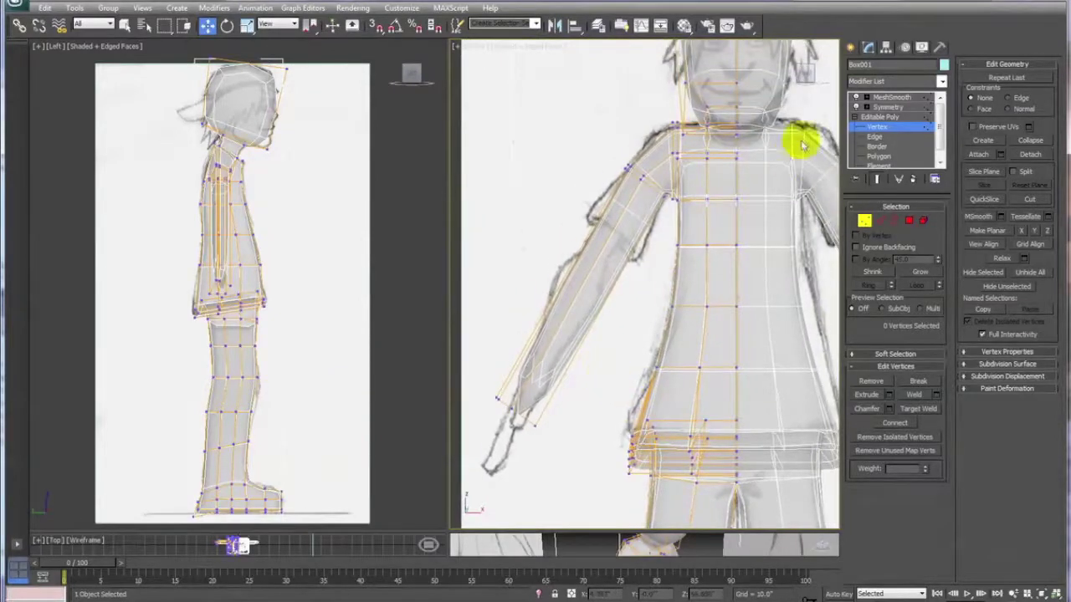
{"action": "left_click", "coordinate": [856, 97]}
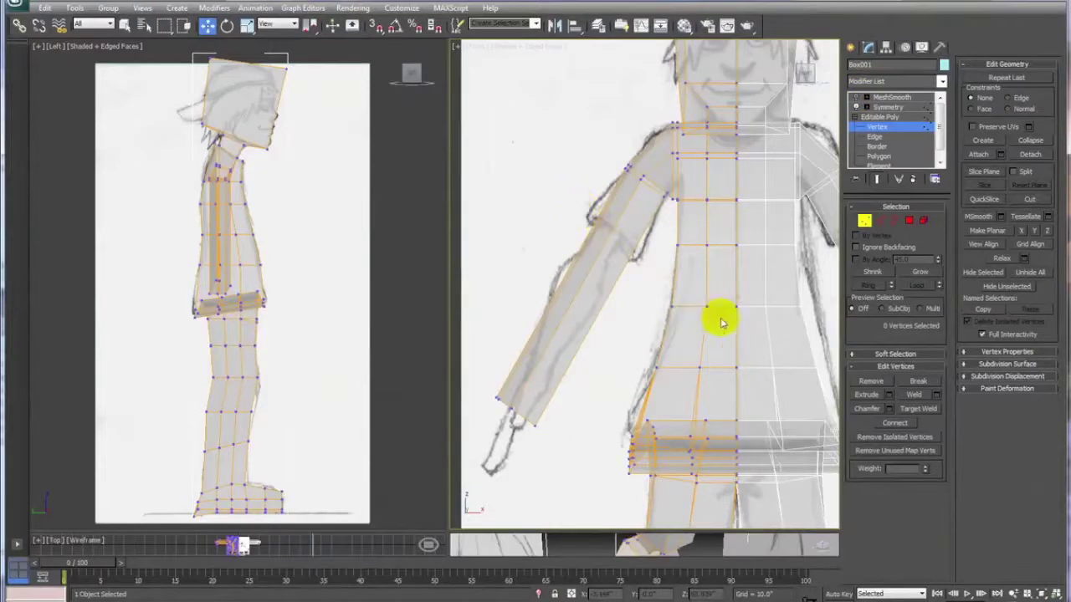
{"action": "left_click", "coordinate": [909, 220]}
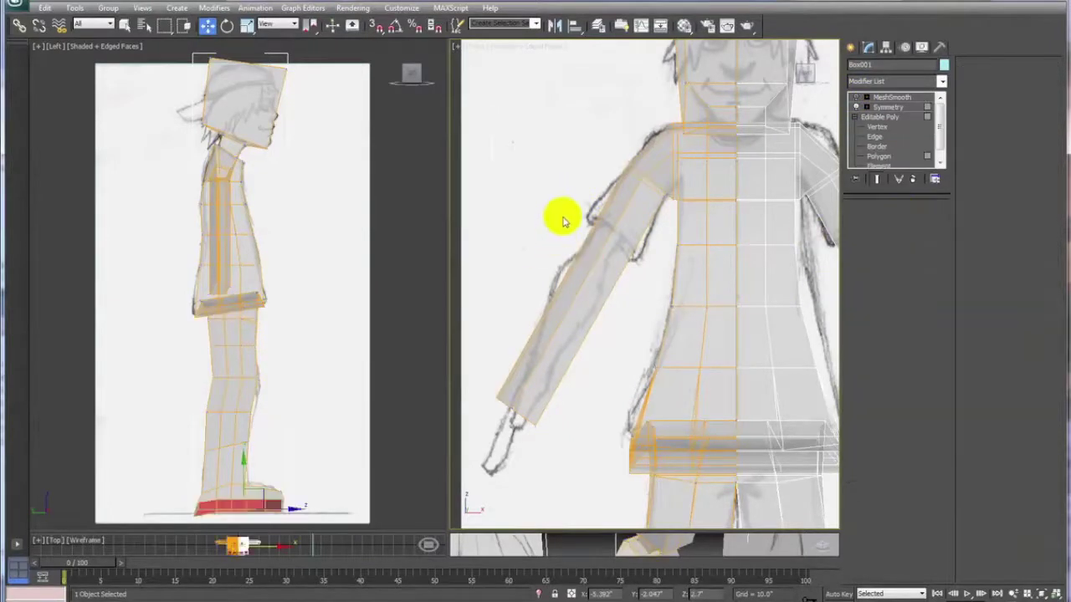
{"action": "left_click_drag", "start_coordinate": [563, 209], "coordinate": [633, 307]}
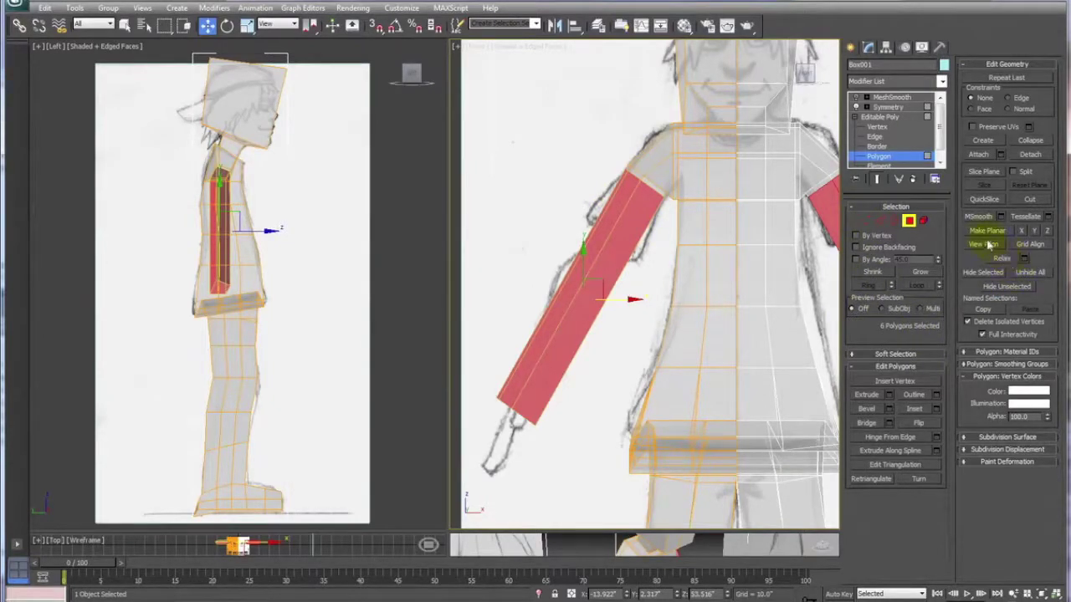
Step: QuickSlice the selected arm polygons crosswise seven times: four closely spaced cuts at the sleeve hem and three down the forearm
{"action": "left_click", "coordinate": [984, 199]}
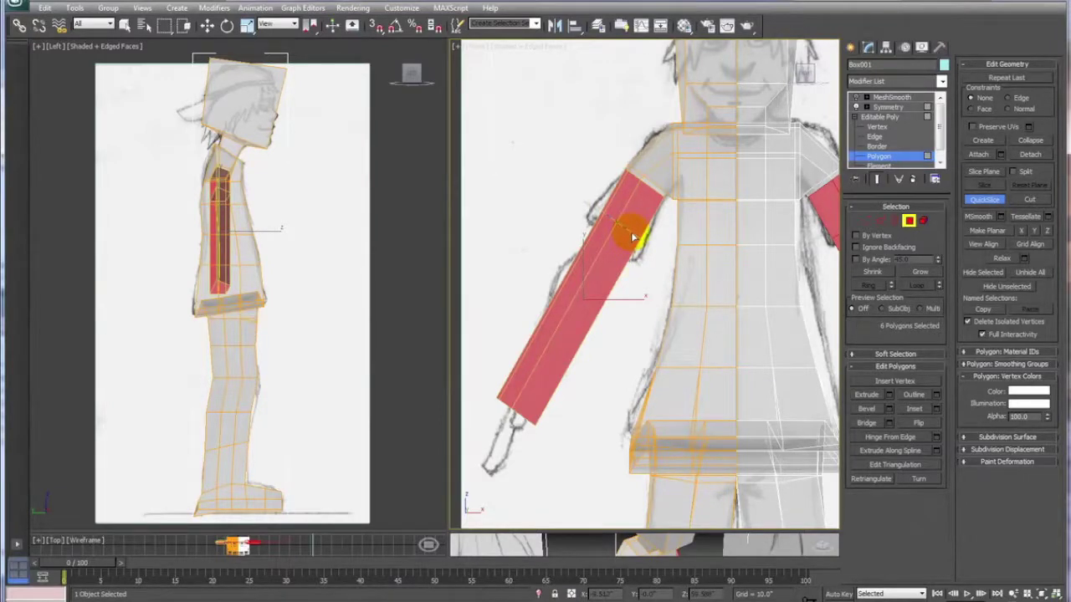
{"action": "left_click", "coordinate": [633, 237]}
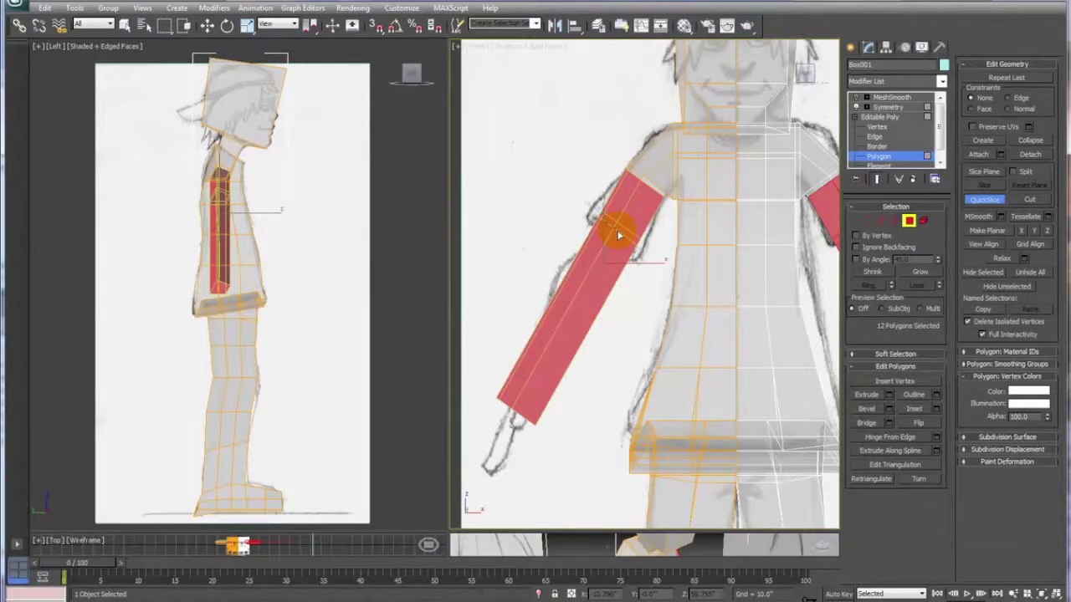
{"action": "left_click", "coordinate": [613, 238]}
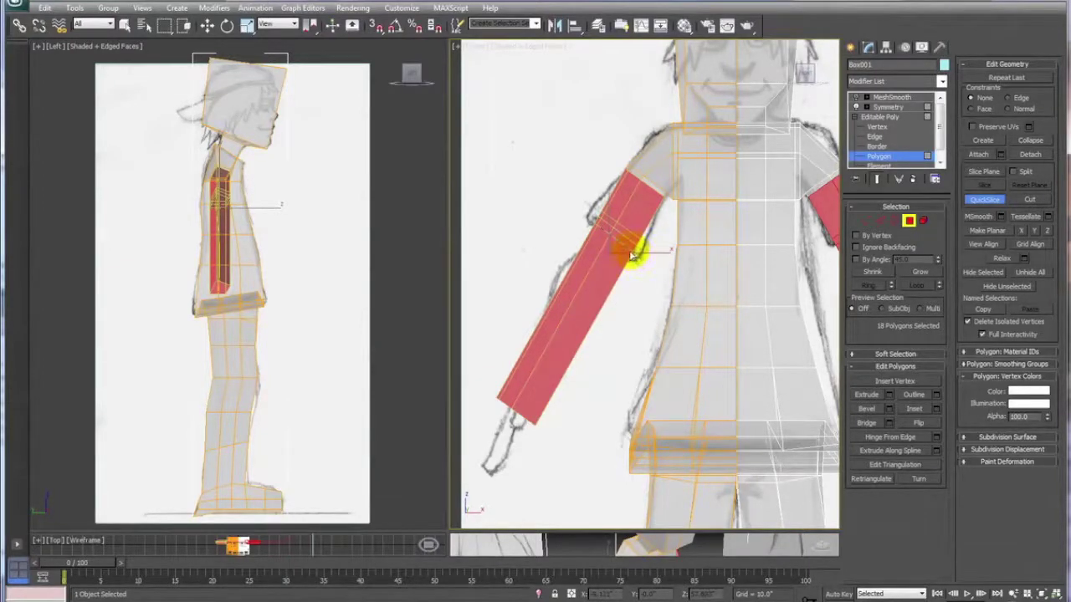
{"action": "left_click", "coordinate": [633, 253]}
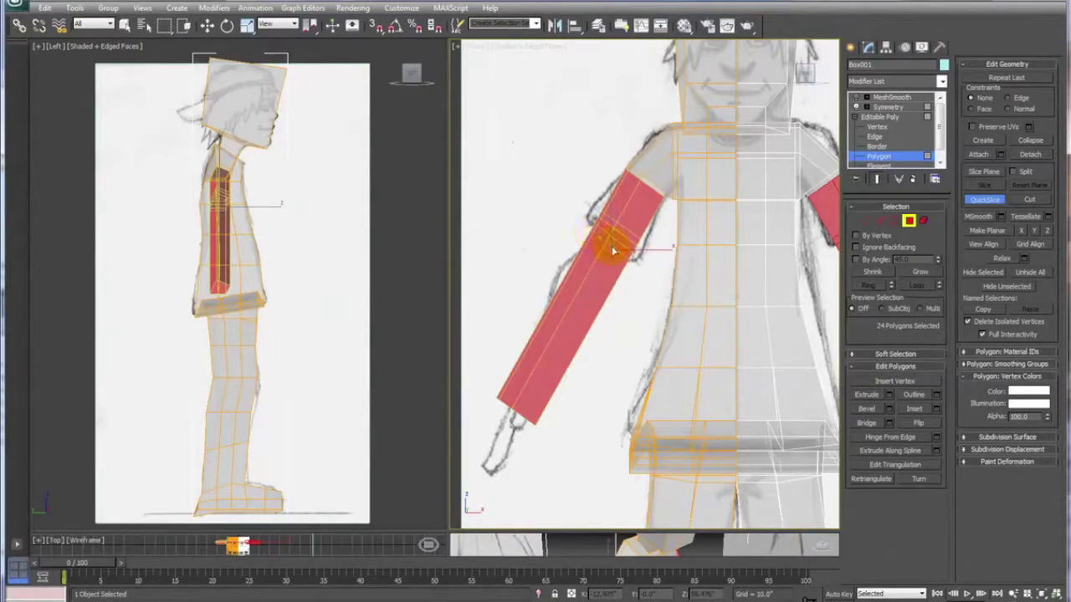
{"action": "left_click", "coordinate": [617, 253]}
{"action": "left_click", "coordinate": [601, 269]}
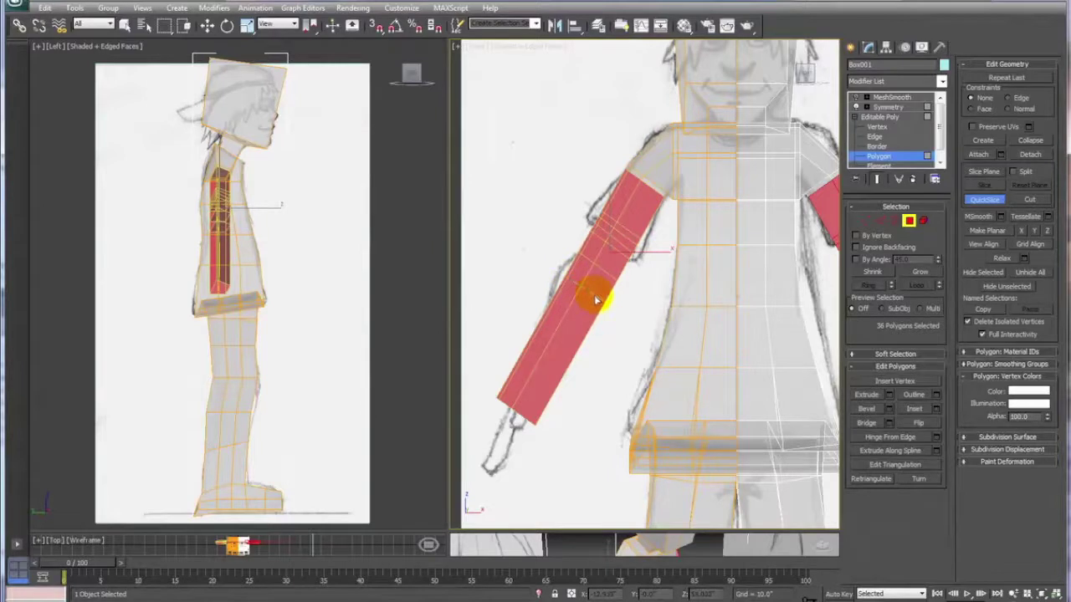
{"action": "left_click", "coordinate": [597, 300]}
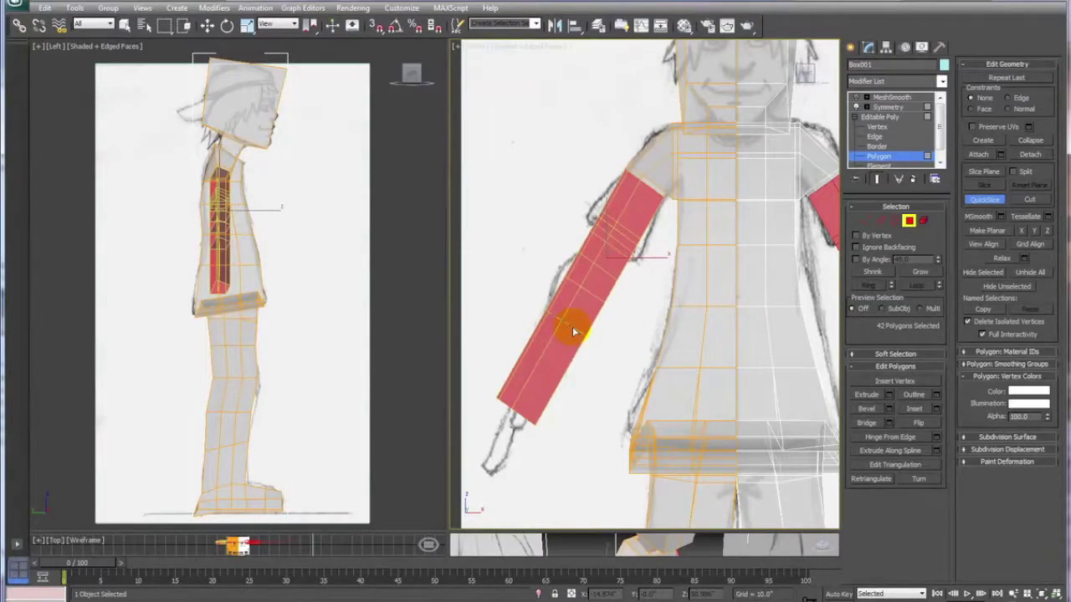
{"action": "left_click", "coordinate": [573, 330]}
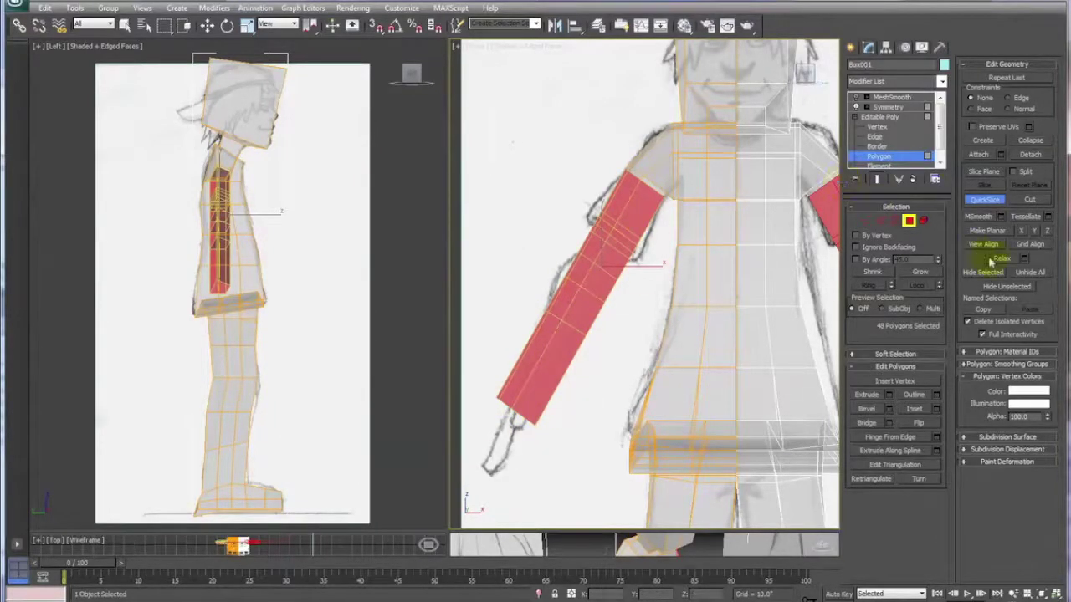
Step: Switch to vertex editing with the Move tool and set the selection region to lasso
{"action": "left_click", "coordinate": [864, 220]}
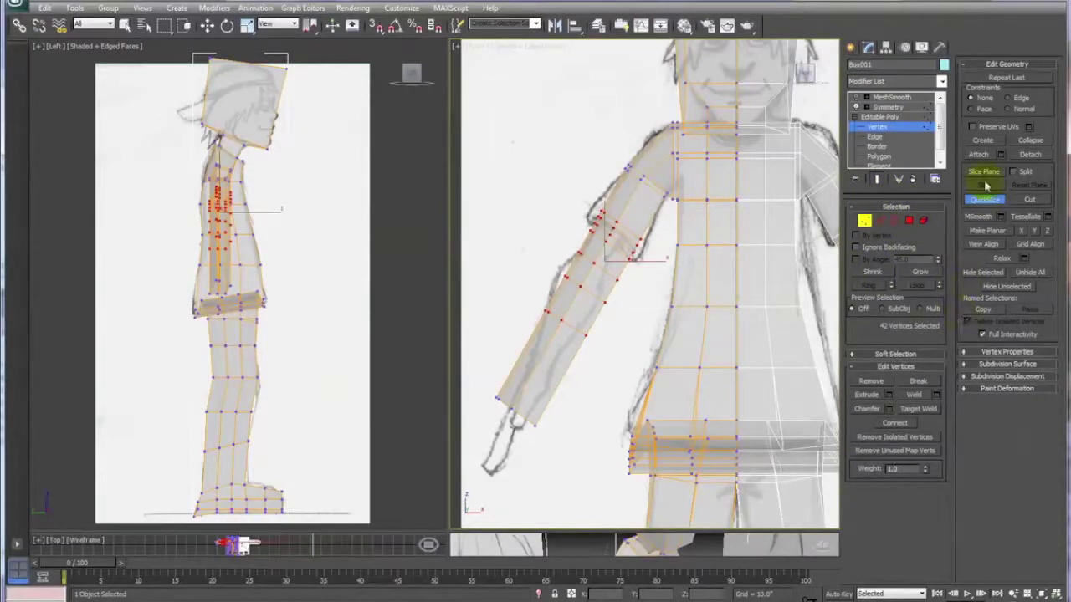
{"action": "key", "text": "w"}
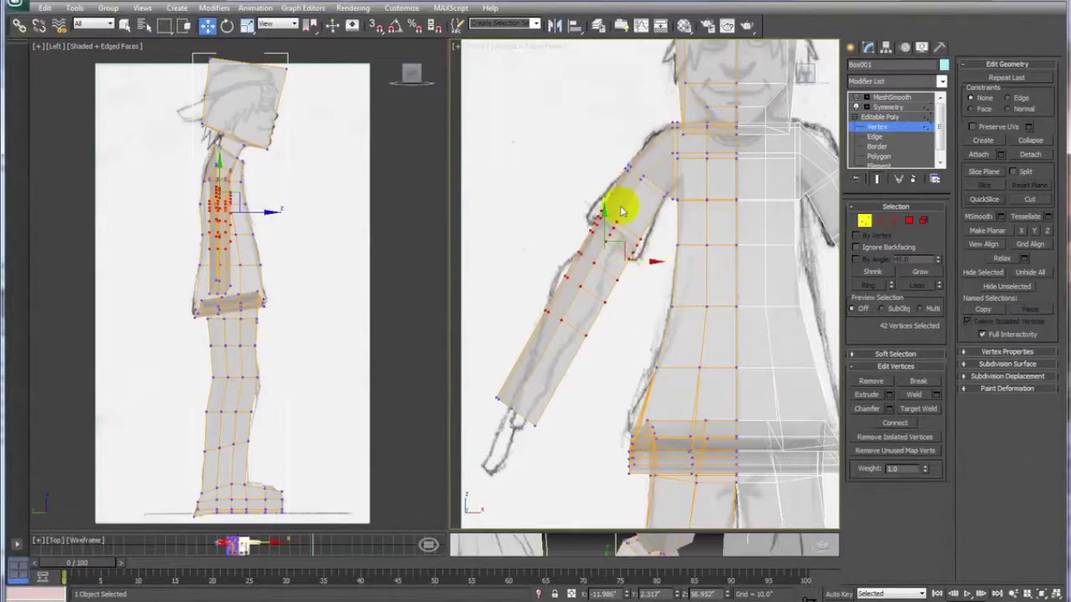
{"action": "left_click", "coordinate": [568, 176]}
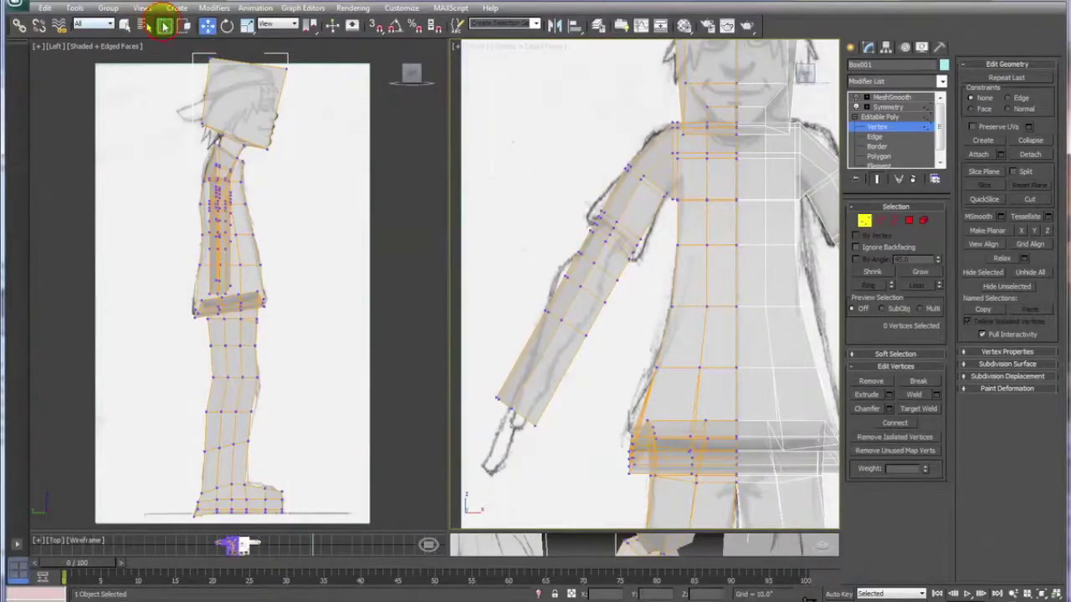
{"action": "left_click_drag", "start_coordinate": [164, 25], "coordinate": [162, 80]}
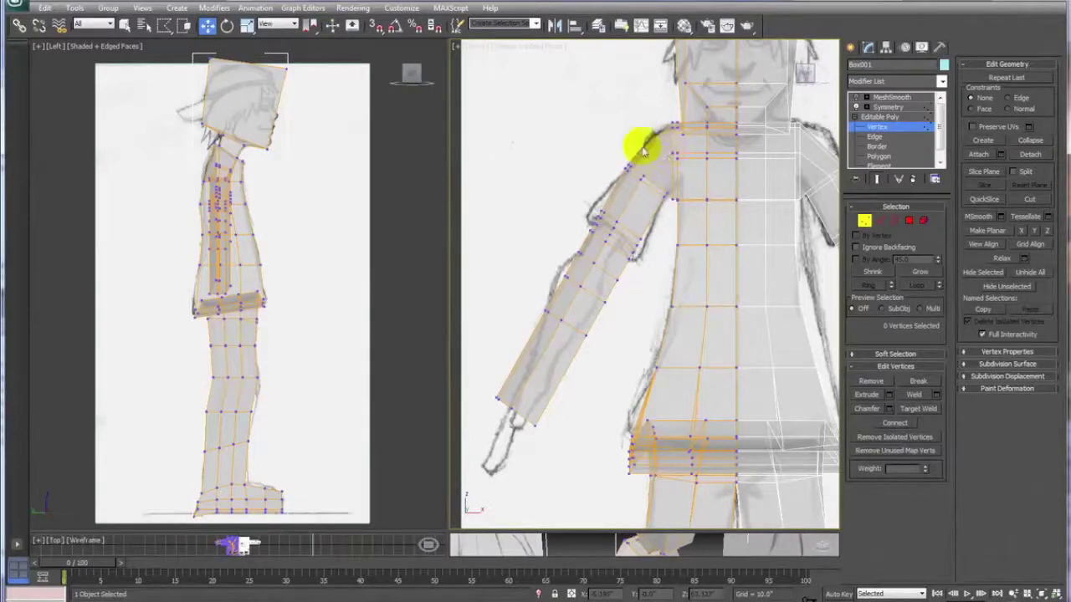
Step: Move the shoulder-top vertices and the chest vertex below them outward and slightly down toward the arm
{"action": "left_click", "coordinate": [673, 114]}
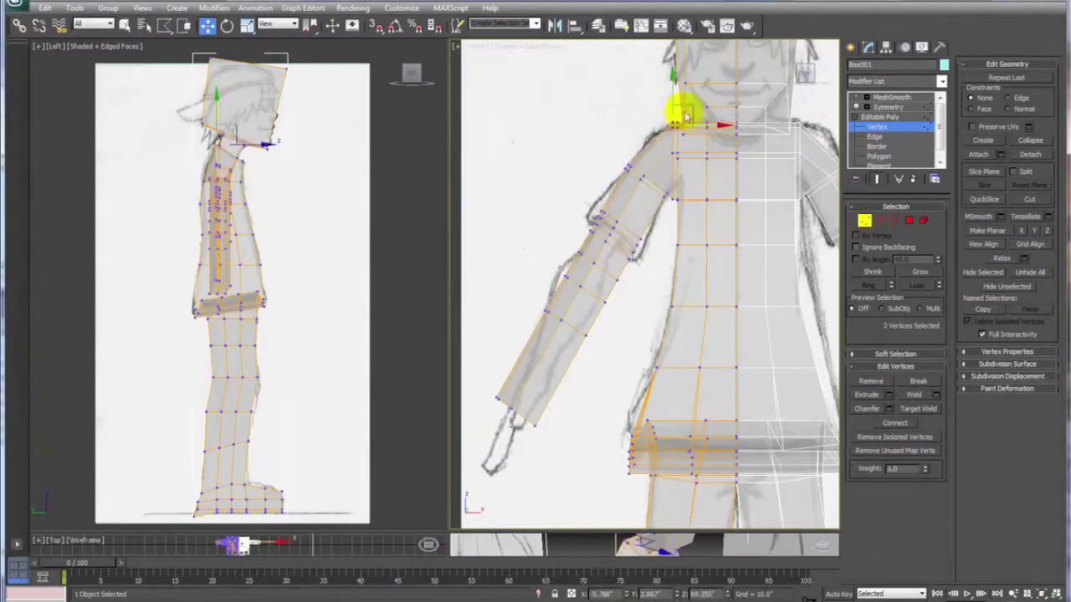
{"action": "left_click_drag", "start_coordinate": [691, 108], "coordinate": [674, 161]}
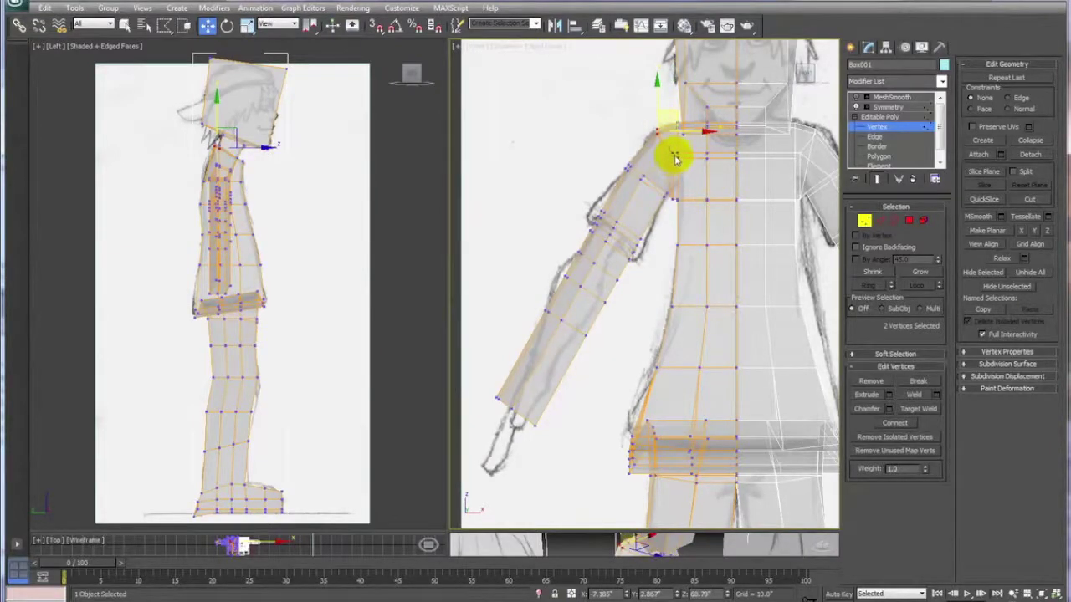
{"action": "left_click", "coordinate": [674, 151]}
{"action": "left_click_drag", "start_coordinate": [686, 137], "coordinate": [681, 140]}
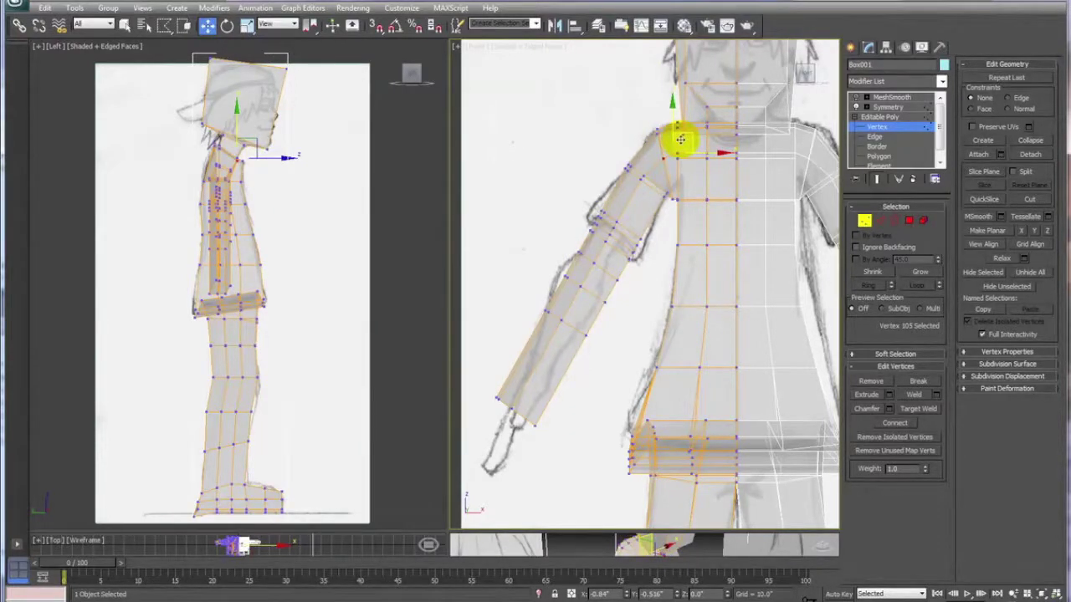
{"action": "left_click_drag", "start_coordinate": [681, 139], "coordinate": [671, 145]}
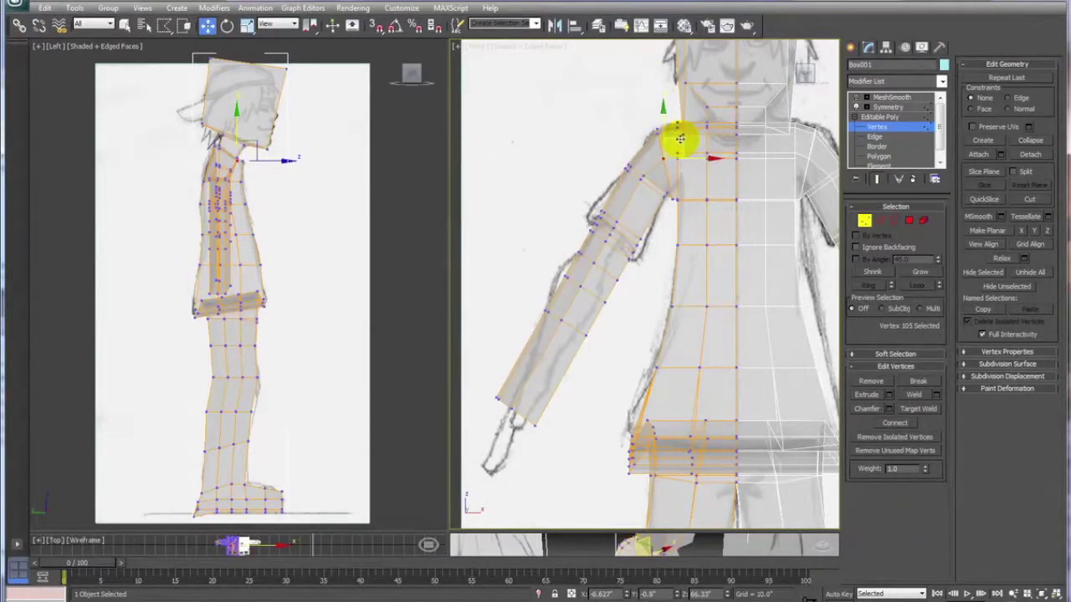
Step: Raise the armpit vertices slightly and preview the shoulder shape with MeshSmooth
{"action": "left_click", "coordinate": [671, 209]}
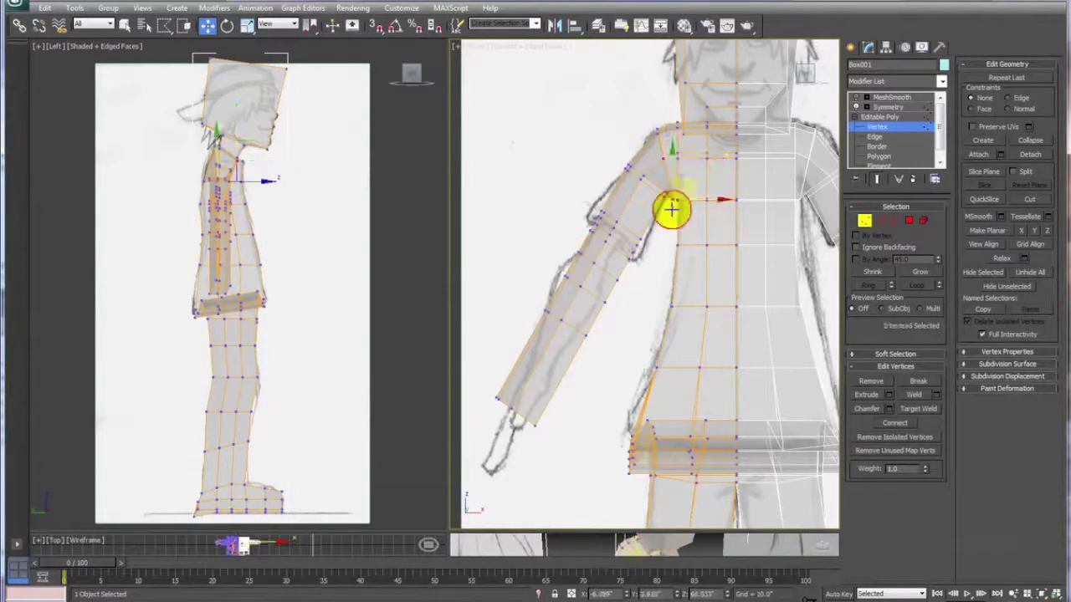
{"action": "left_click_drag", "start_coordinate": [691, 179], "coordinate": [654, 158]}
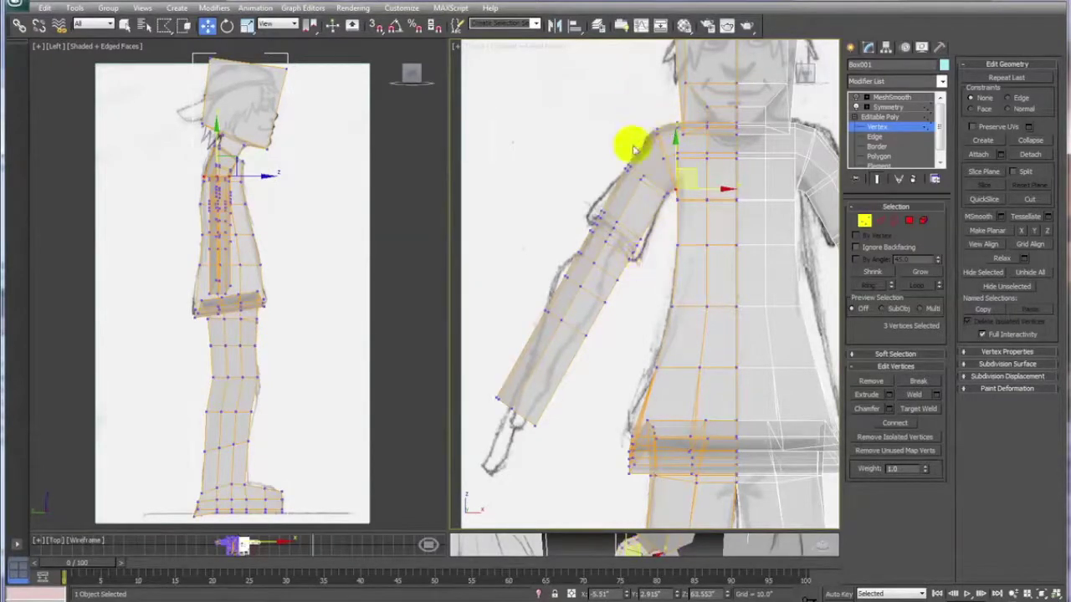
{"action": "left_click", "coordinate": [856, 98]}
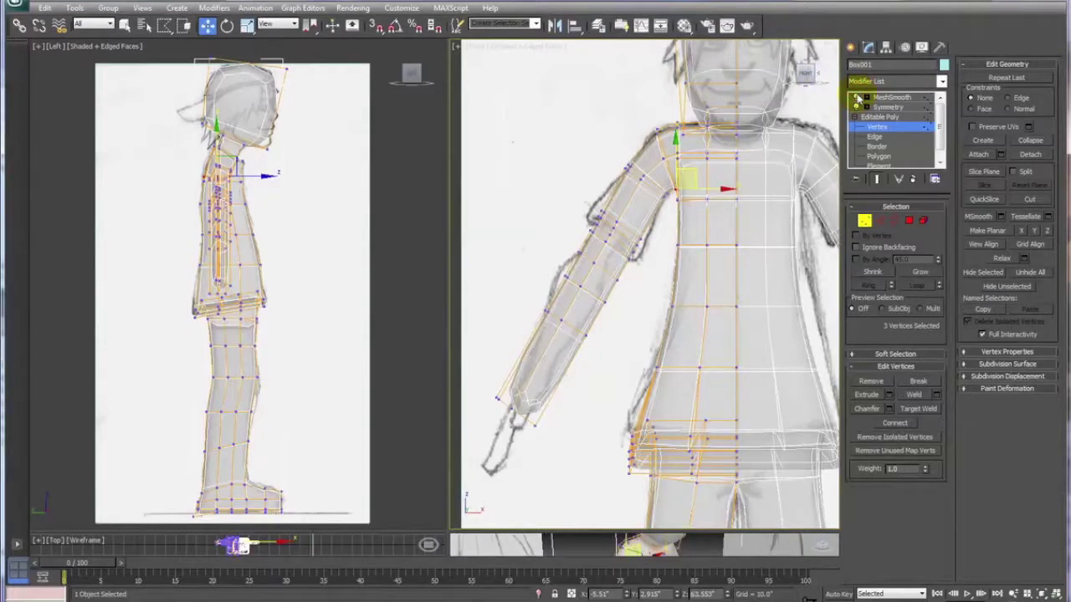
{"action": "left_click", "coordinate": [856, 98]}
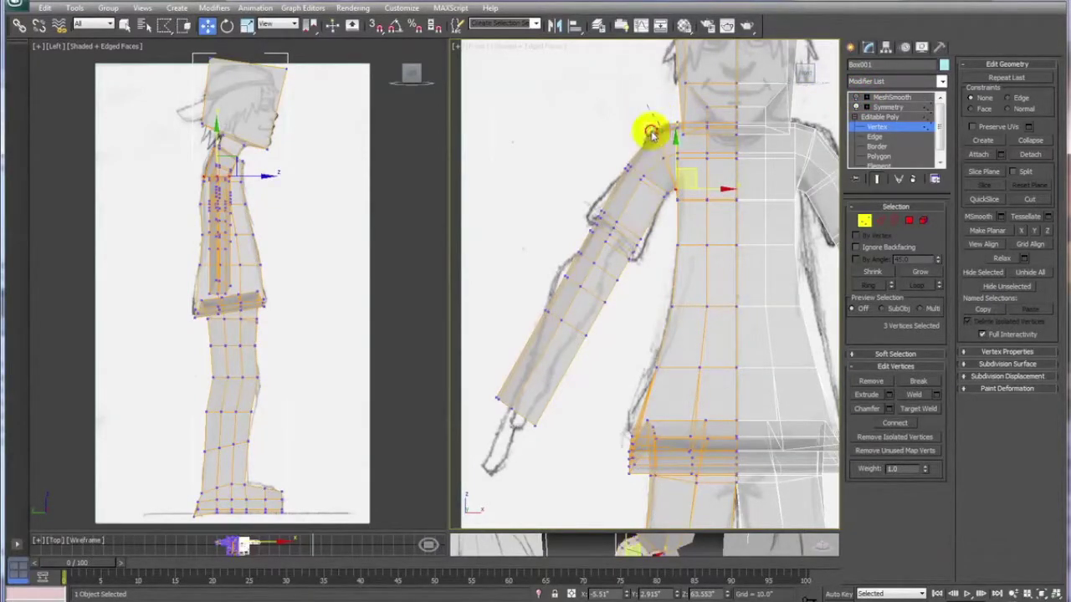
Step: Turn MeshSmooth back on and adjust the outer shoulder vertices to follow the sketched shoulder line
{"action": "left_click_drag", "start_coordinate": [645, 106], "coordinate": [667, 140]}
{"action": "left_click", "coordinate": [857, 98]}
{"action": "left_click", "coordinate": [682, 112]}
{"action": "left_click_drag", "start_coordinate": [675, 114], "coordinate": [645, 102]}
{"action": "left_click", "coordinate": [628, 103]}
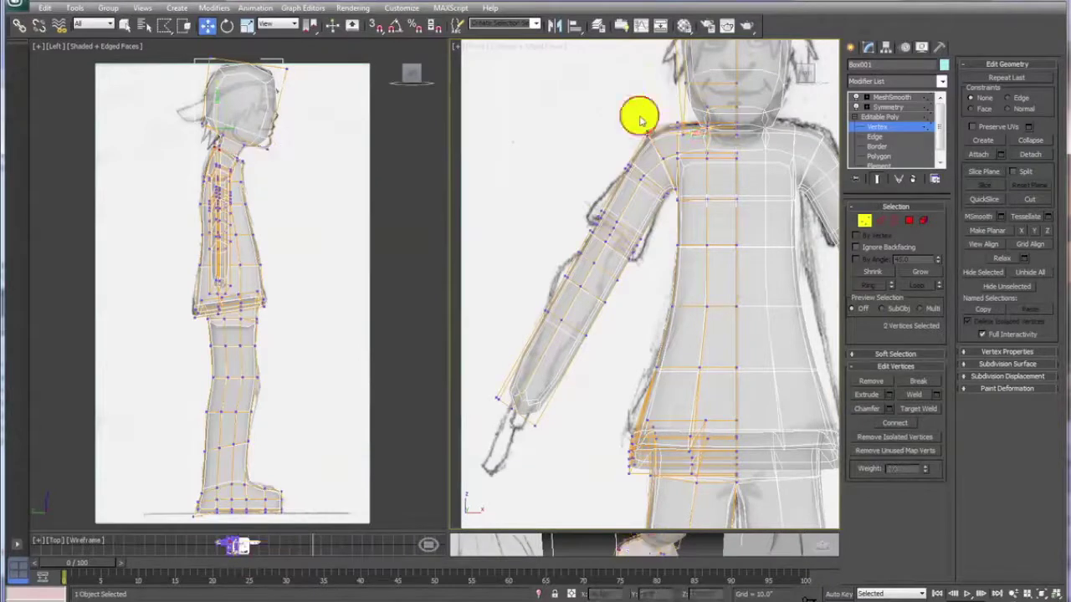
{"action": "left_click_drag", "start_coordinate": [681, 132], "coordinate": [626, 111]}
{"action": "left_click", "coordinate": [542, 147]}
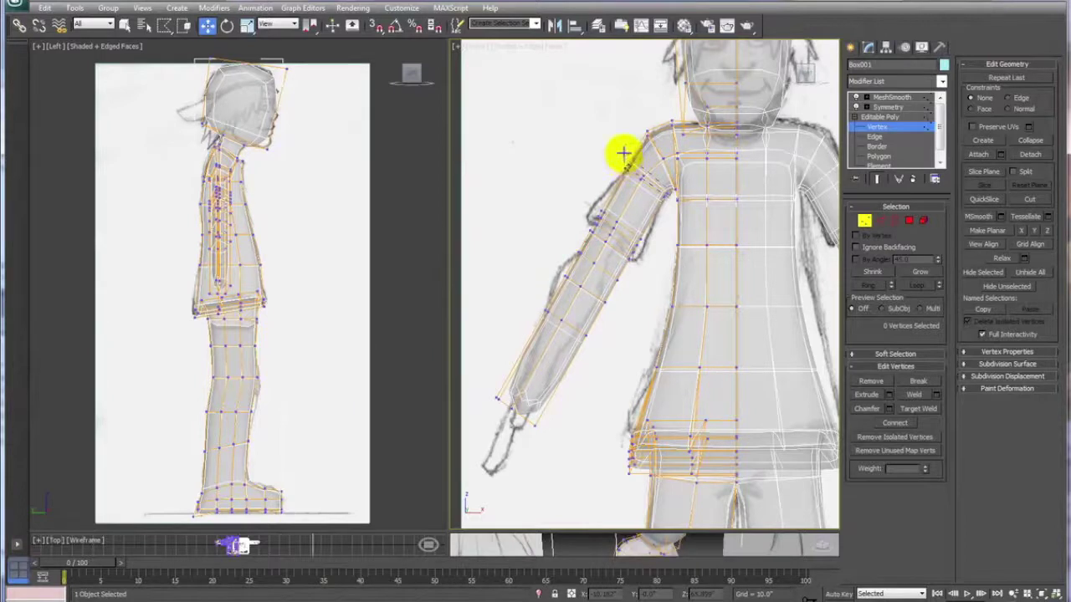
Step: Select the vertex loop on the upper arm just below the shoulder and move it down along the sleeve
{"action": "left_click", "coordinate": [624, 153]}
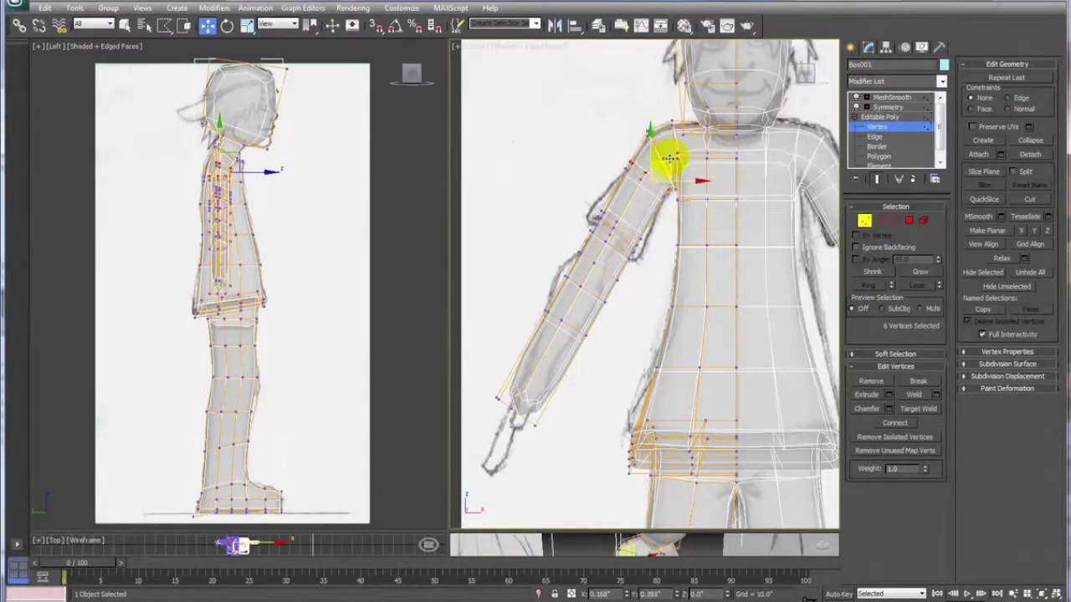
{"action": "left_click_drag", "start_coordinate": [670, 158], "coordinate": [671, 157]}
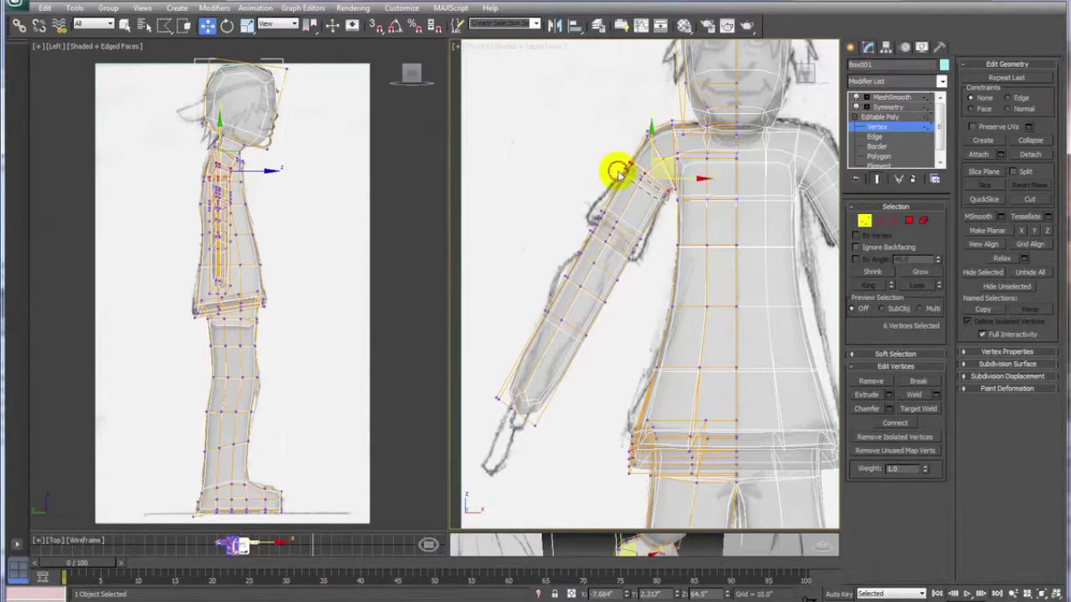
{"action": "key", "text": "ctrl+z"}
{"action": "left_click_drag", "start_coordinate": [664, 166], "coordinate": [656, 181]}
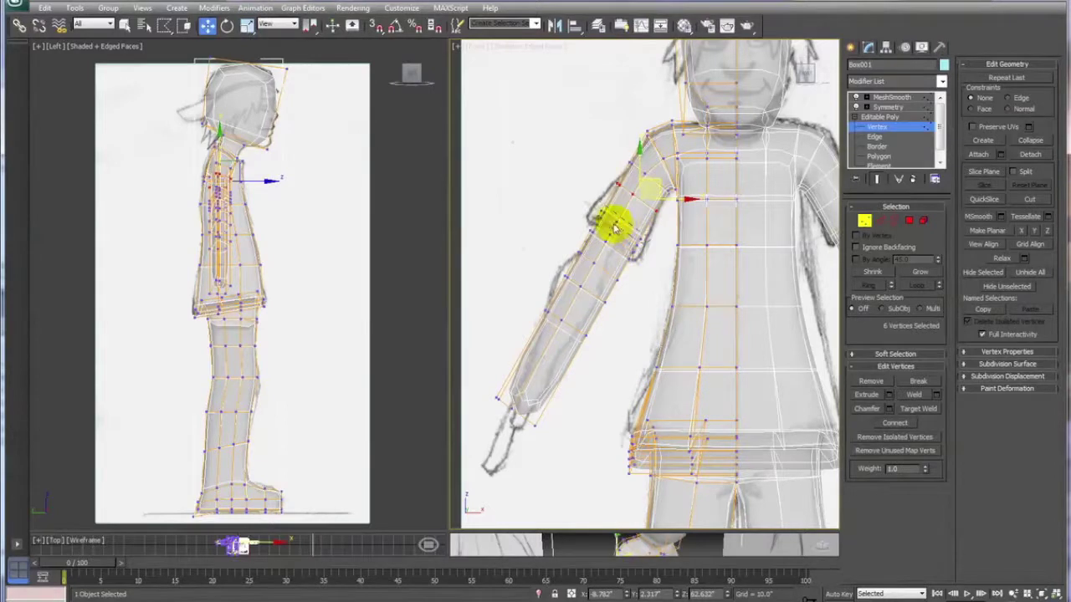
Step: Select the uppermost vertex loop at the sleeve hem and scale it uniformly to about 154%
{"action": "left_click_drag", "start_coordinate": [592, 193], "coordinate": [598, 205]}
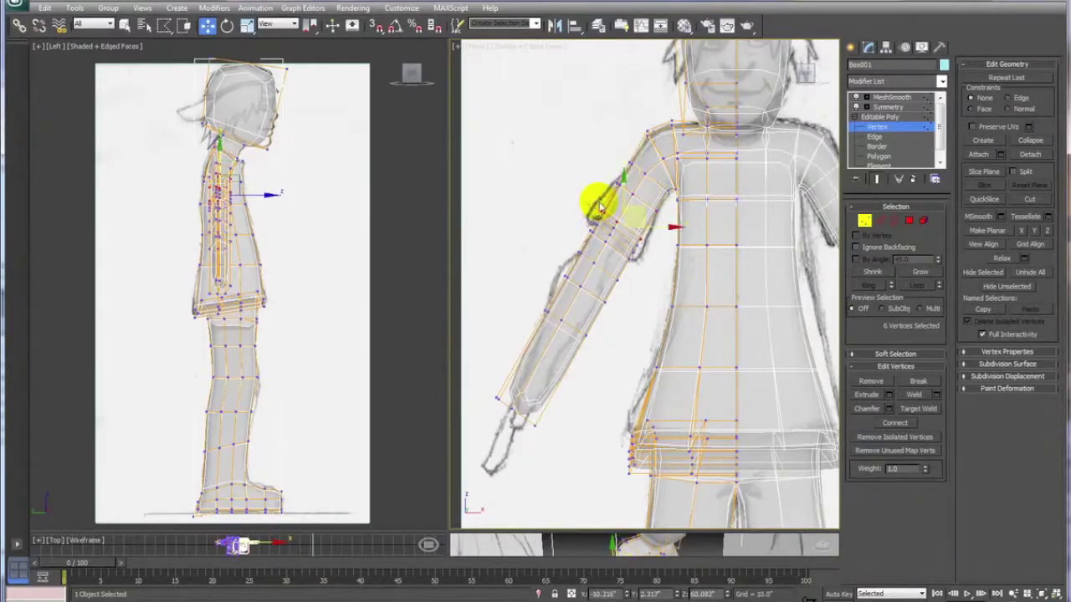
{"action": "right_click", "coordinate": [644, 270]}
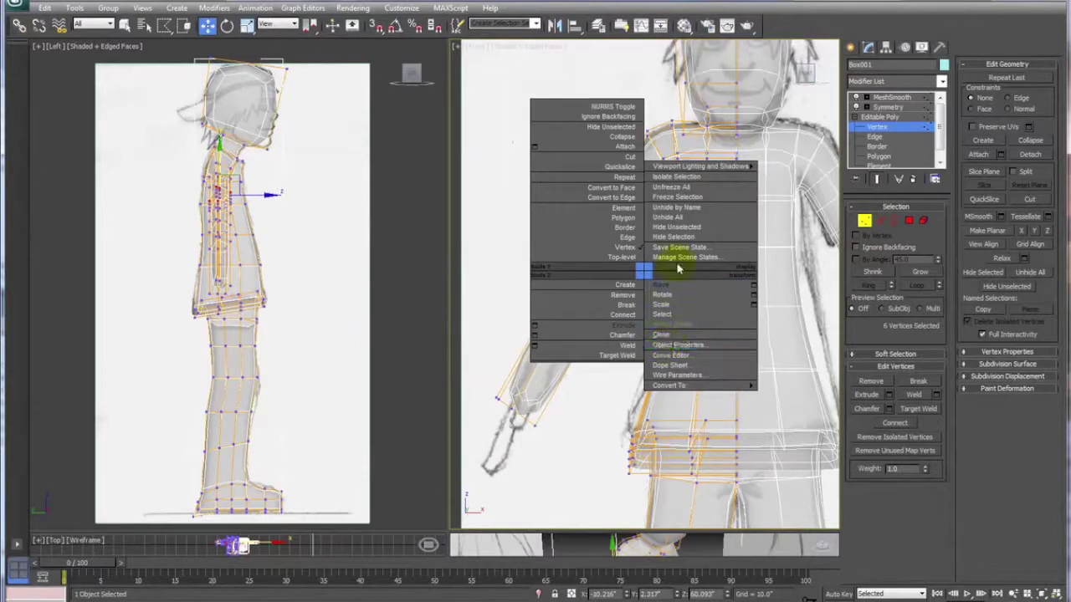
{"action": "left_click", "coordinate": [669, 309]}
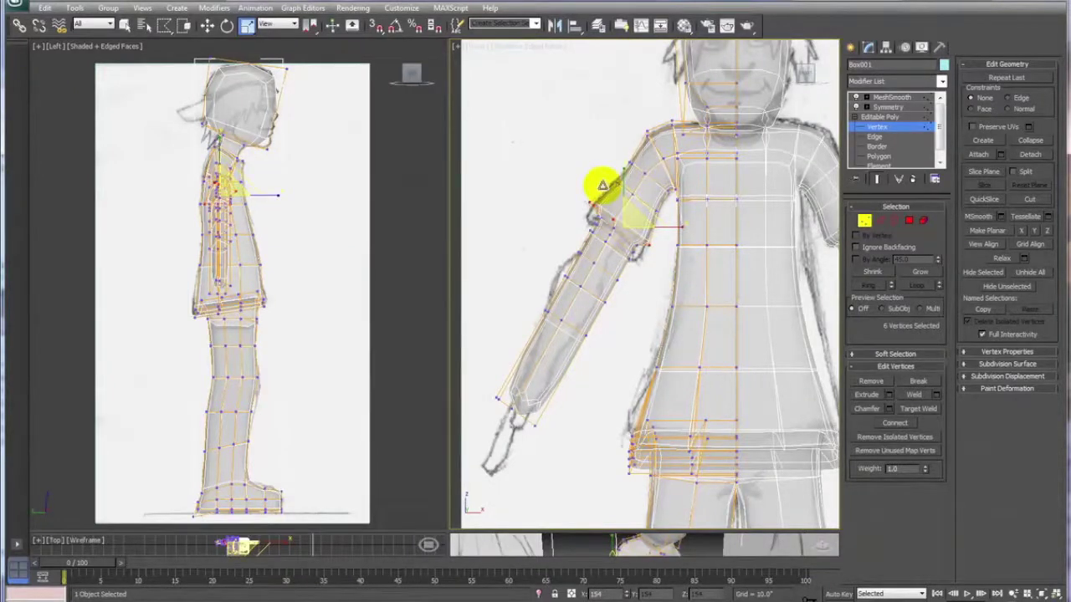
{"action": "left_click", "coordinate": [642, 289]}
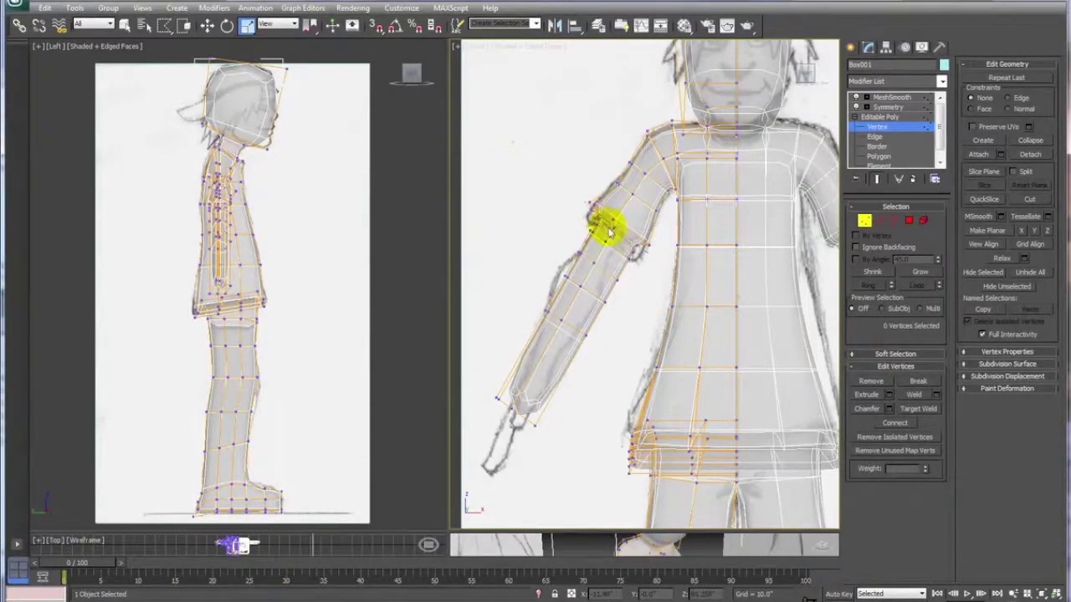
Step: Select the six-vertex loop at the sleeve hem, shift it slightly up the sleeve, and scale it up to the sketched cuff width
{"action": "left_click", "coordinate": [642, 248]}
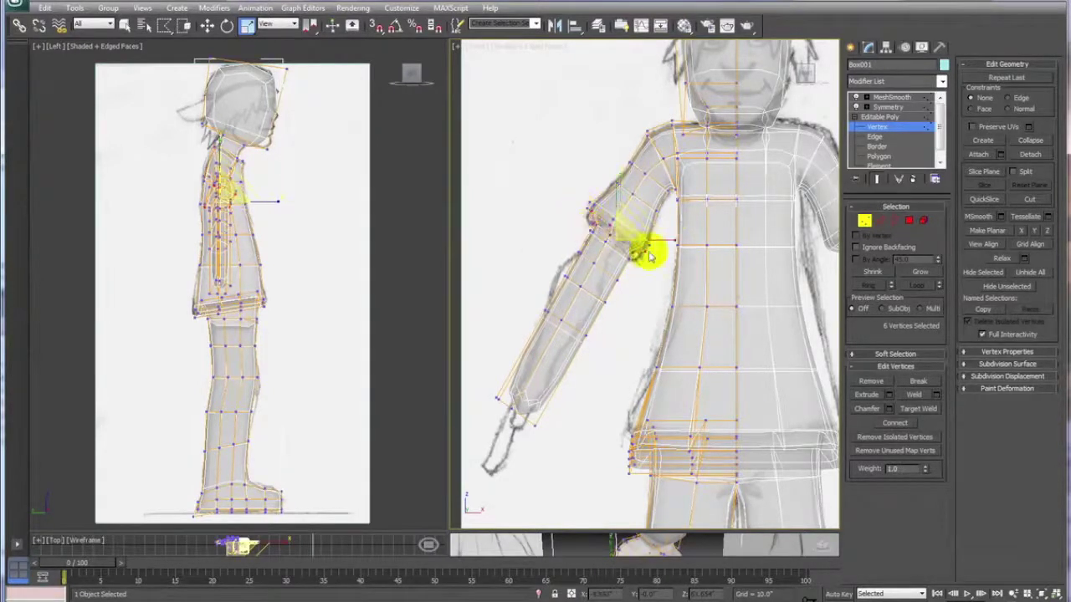
{"action": "right_click", "coordinate": [558, 235]}
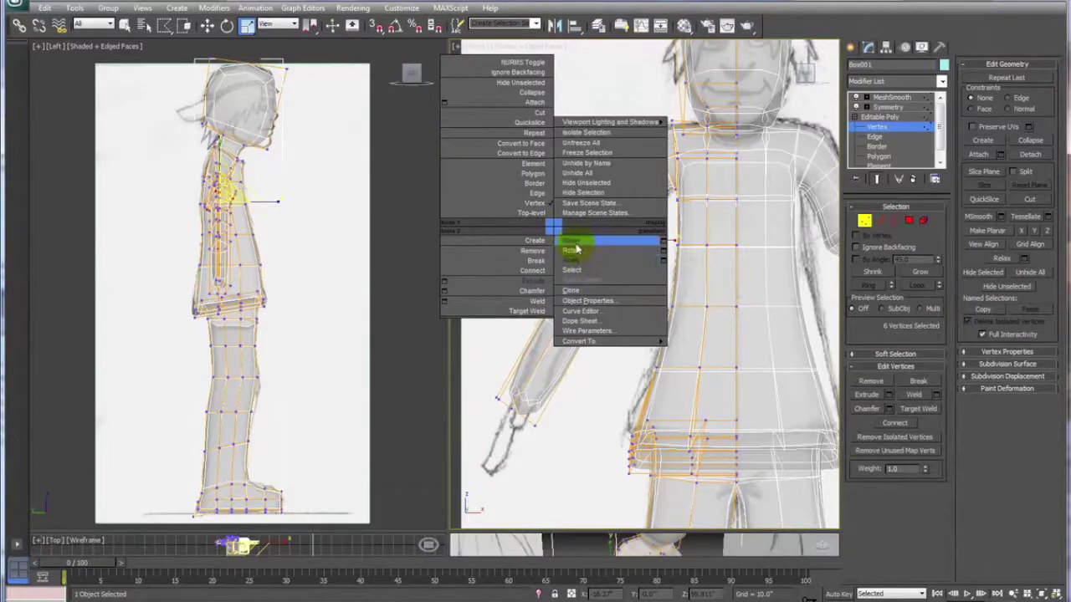
{"action": "left_click", "coordinate": [574, 243]}
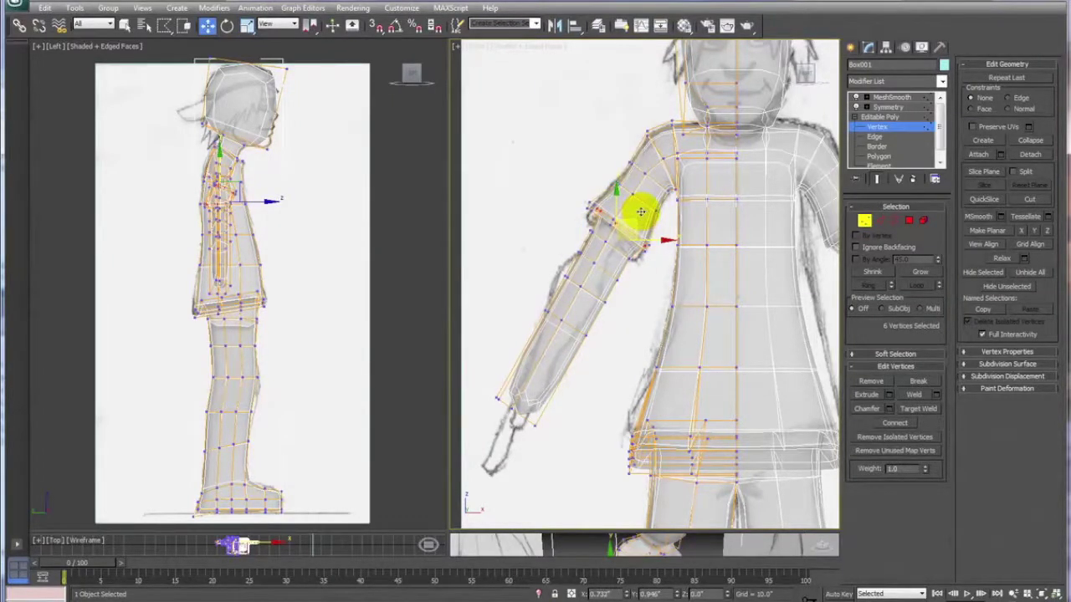
{"action": "left_click_drag", "start_coordinate": [640, 214], "coordinate": [647, 203]}
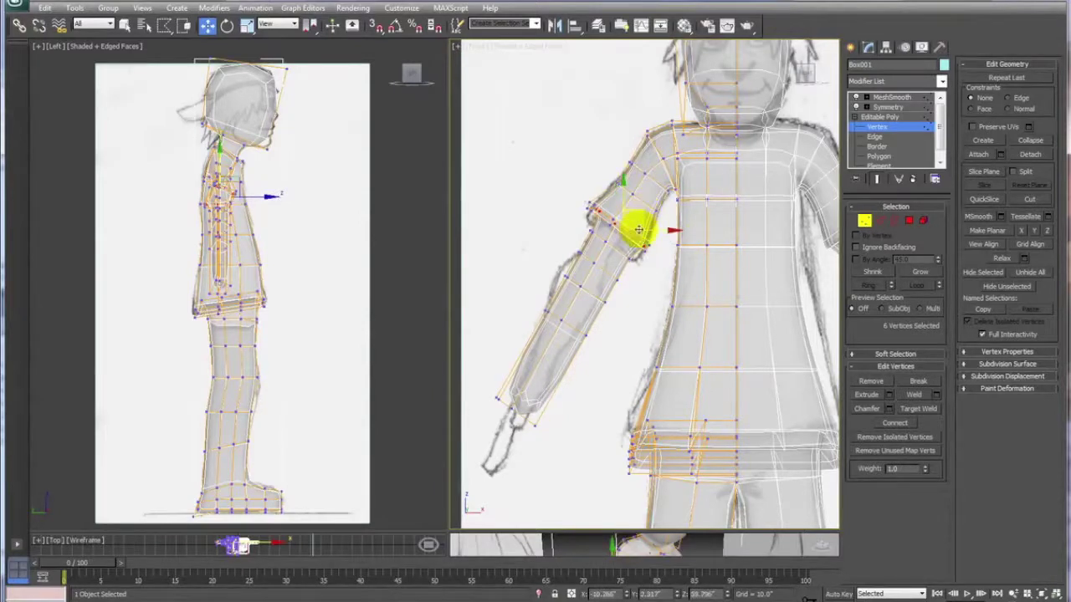
{"action": "right_click", "coordinate": [642, 272]}
{"action": "left_click", "coordinate": [652, 287]}
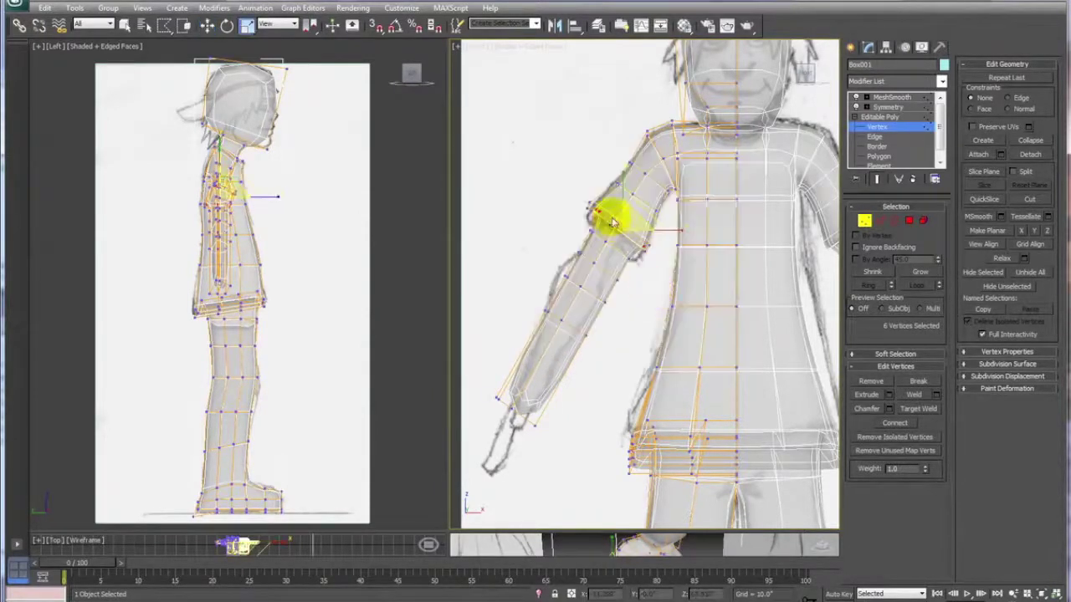
{"action": "left_click_drag", "start_coordinate": [626, 218], "coordinate": [670, 316]}
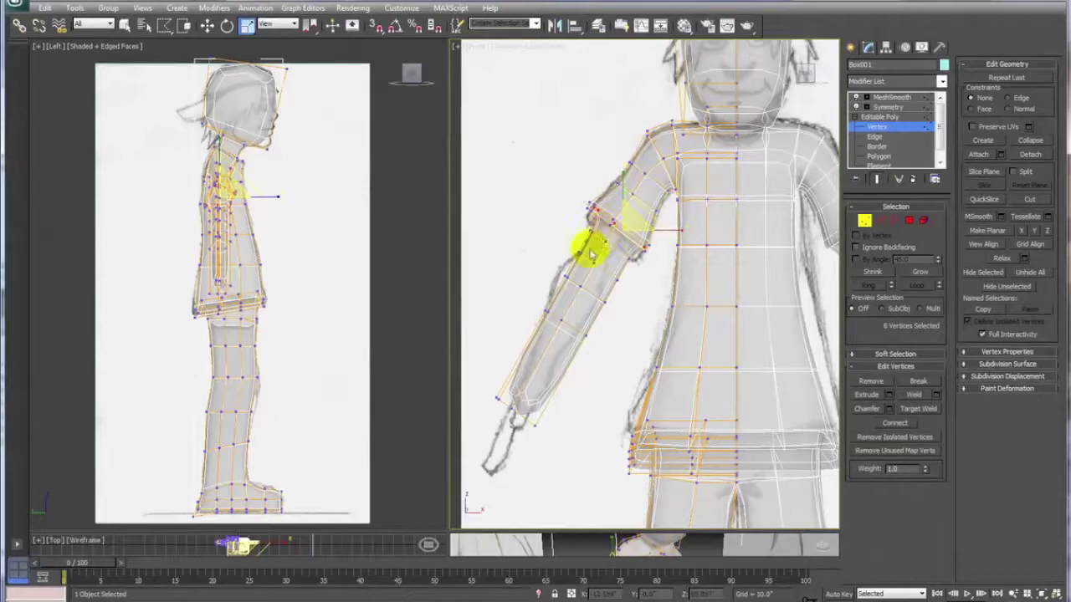
Step: Select the arm's vertex loop at the sleeve opening, scale it uniformly to about 44%, and move it up inside the sleeve
{"action": "left_click", "coordinate": [632, 268]}
{"action": "left_click", "coordinate": [581, 241]}
{"action": "left_click", "coordinate": [580, 219]}
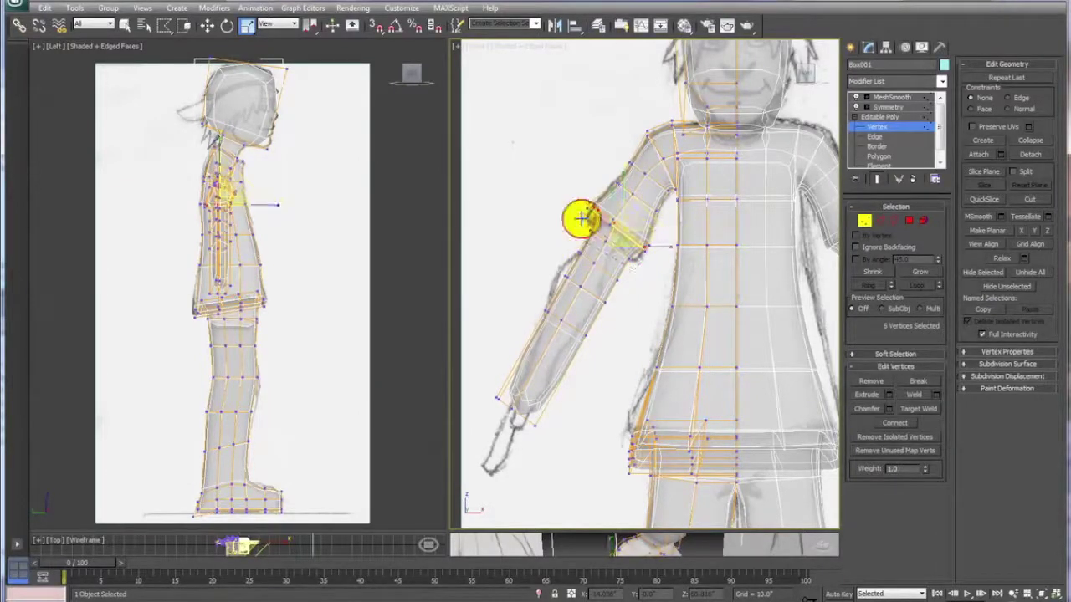
{"action": "left_click_drag", "start_coordinate": [622, 236], "coordinate": [650, 306]}
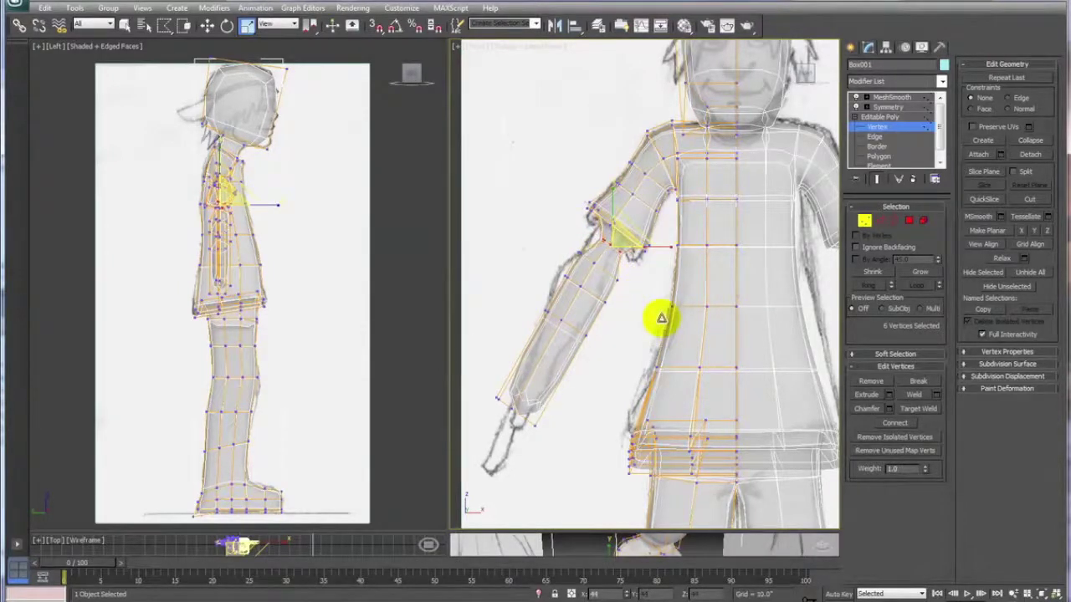
{"action": "right_click", "coordinate": [653, 293]}
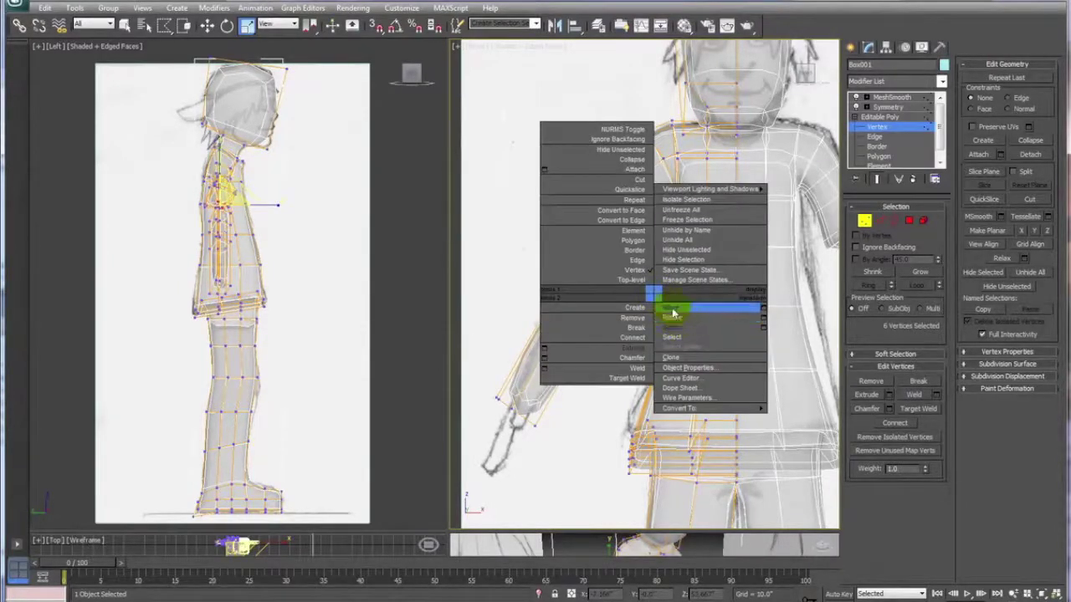
{"action": "left_click", "coordinate": [673, 309]}
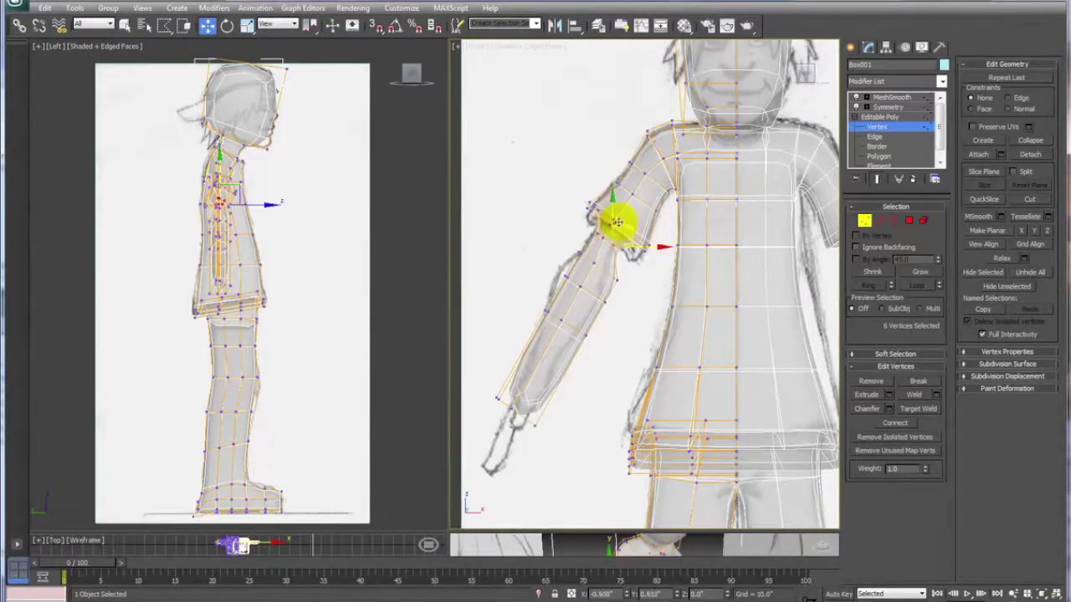
{"action": "mouse_move", "coordinate": [616, 221]}
{"action": "left_mouse_down"}
{"action": "mouse_move", "coordinate": [641, 192]}
{"action": "mouse_move", "coordinate": [633, 210]}
{"action": "left_mouse_up"}
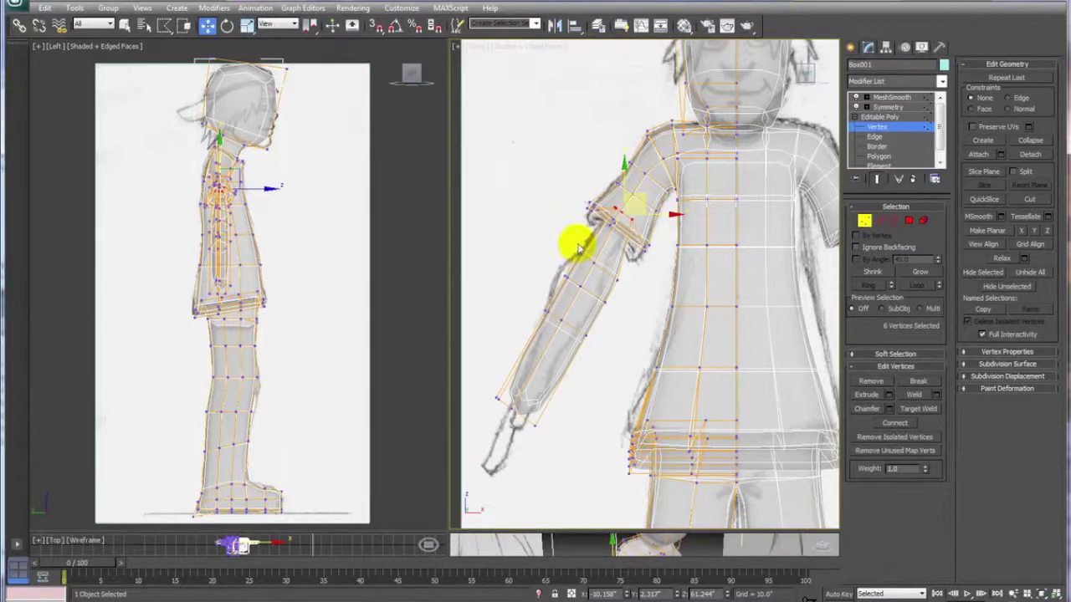
Step: Select the vertex loop just below the sleeve, scale it narrower, and move it to align with the sketched upper arm
{"action": "mouse_move", "coordinate": [580, 243]}
{"action": "left_mouse_down"}
{"action": "mouse_move", "coordinate": [626, 285]}
{"action": "mouse_move", "coordinate": [598, 278]}
{"action": "mouse_move", "coordinate": [566, 242]}
{"action": "mouse_move", "coordinate": [610, 248]}
{"action": "left_mouse_up"}
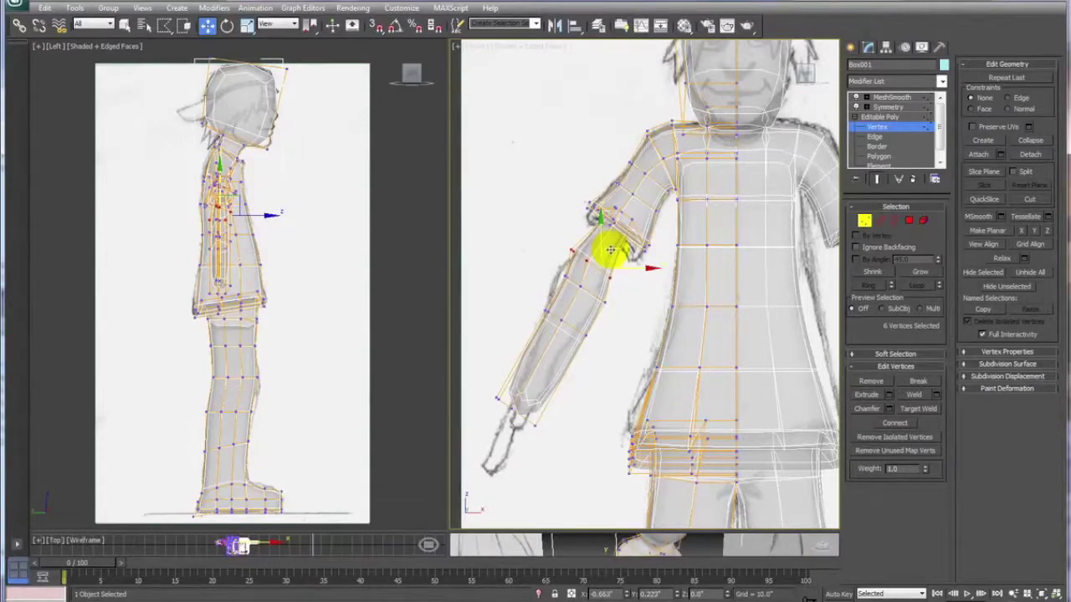
{"action": "left_click_drag", "start_coordinate": [611, 249], "coordinate": [612, 250]}
{"action": "right_click", "coordinate": [617, 280]}
{"action": "left_click", "coordinate": [623, 308]}
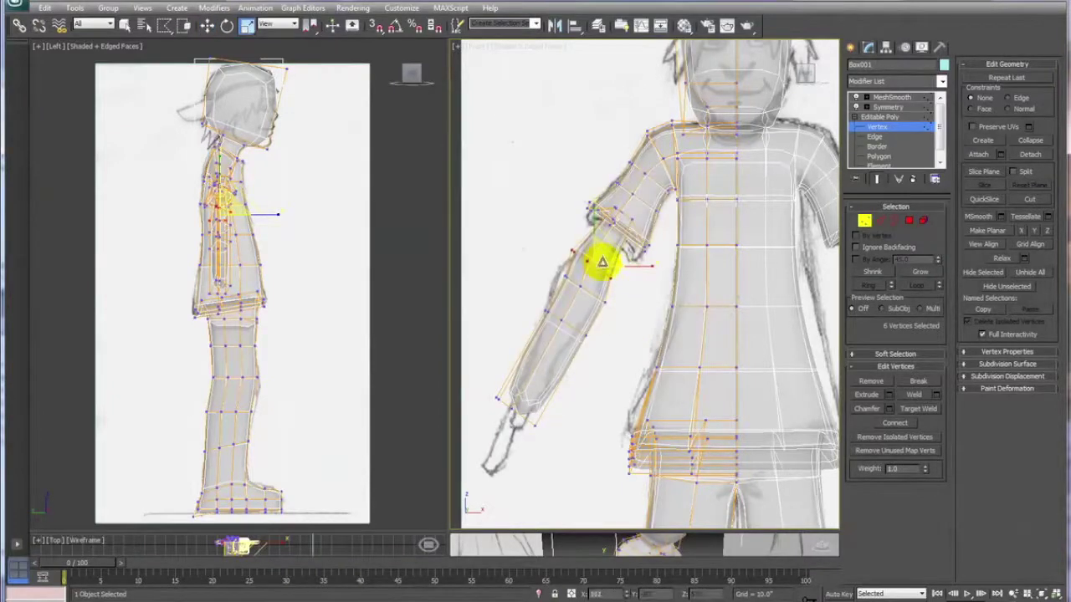
{"action": "right_click", "coordinate": [641, 298]}
{"action": "left_click", "coordinate": [651, 302]}
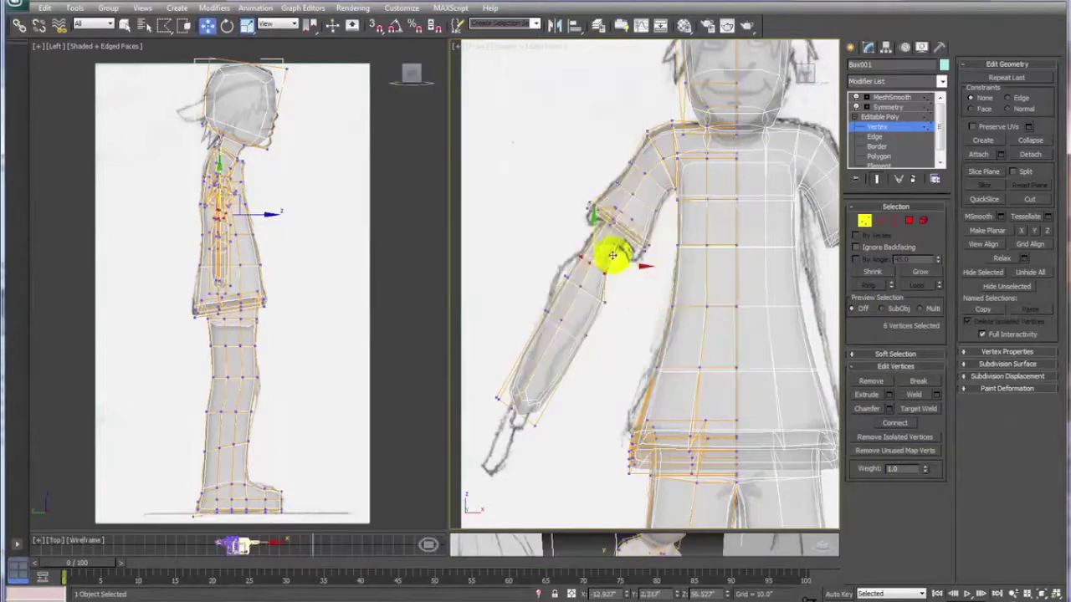
{"action": "mouse_move", "coordinate": [611, 253]}
{"action": "left_mouse_down"}
{"action": "mouse_move", "coordinate": [606, 244]}
{"action": "mouse_move", "coordinate": [590, 282]}
{"action": "mouse_move", "coordinate": [621, 302]}
{"action": "left_mouse_up"}
Step: Select the next vertex loop down at the elbow and move and scale it to match the sketched elbow outline
{"action": "left_click", "coordinate": [620, 322]}
{"action": "left_click", "coordinate": [542, 299]}
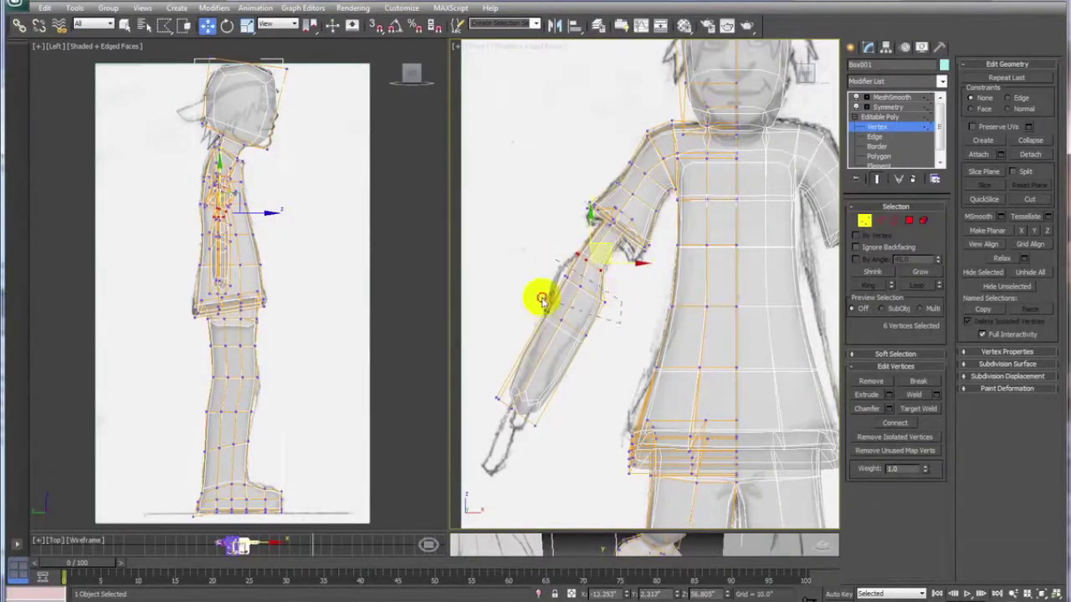
{"action": "left_click", "coordinate": [556, 259]}
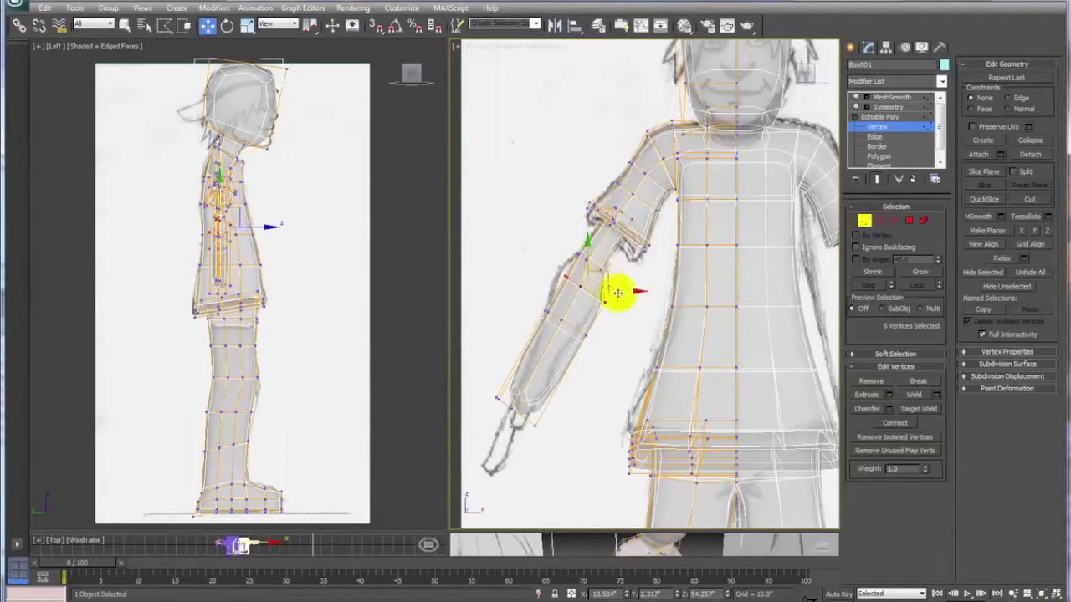
{"action": "left_click_drag", "start_coordinate": [604, 276], "coordinate": [596, 272]}
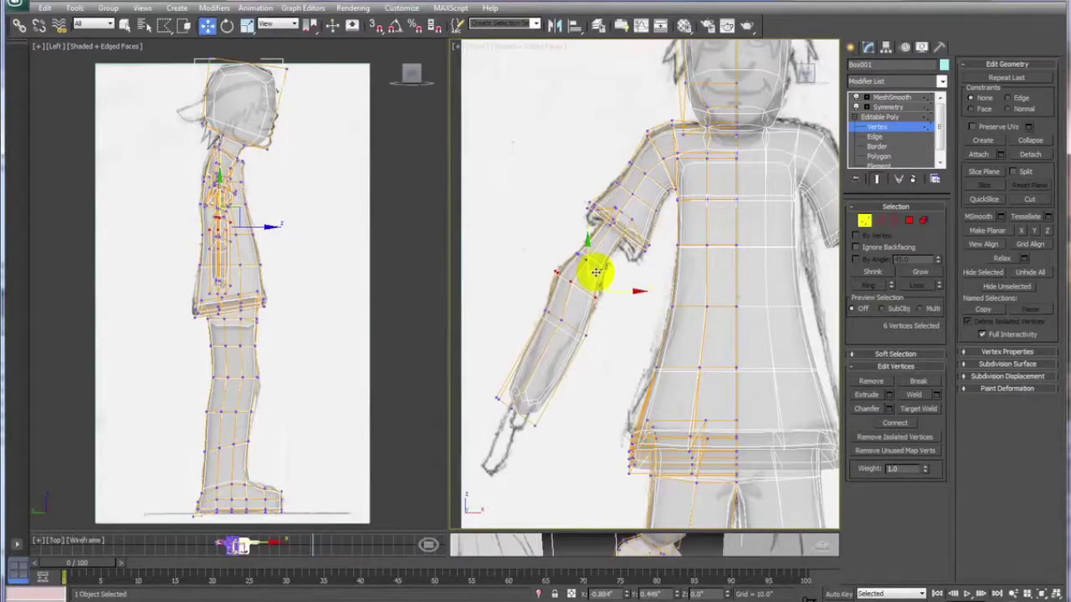
{"action": "right_click", "coordinate": [636, 328]}
{"action": "left_click", "coordinate": [648, 348]}
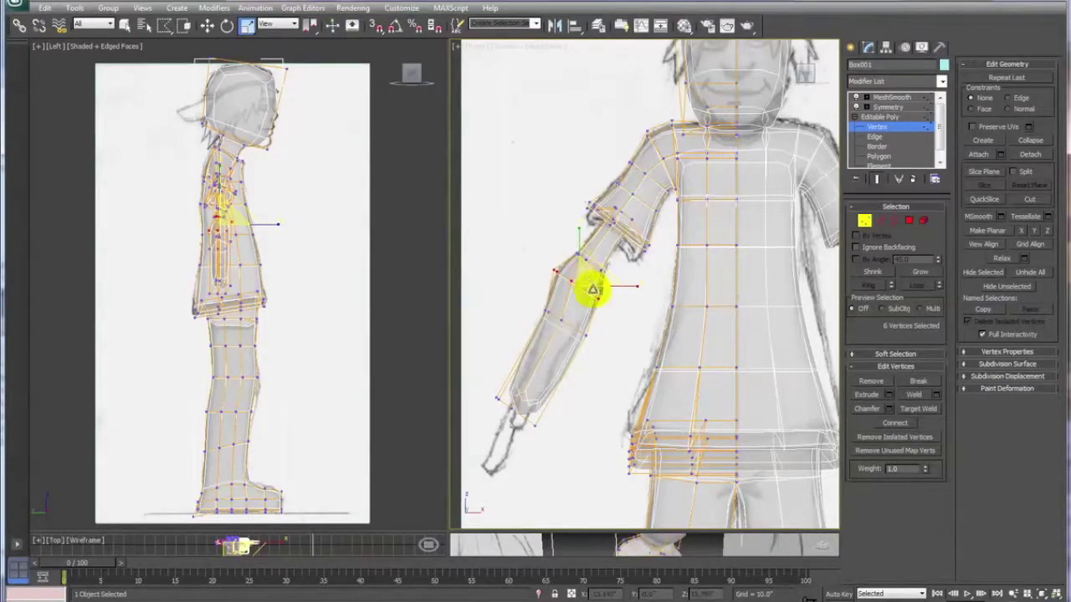
Step: Select the vertex loop below the elbow, scale it uniformly to about 79%, and shift it outward onto the sketched forearm
{"action": "left_click_drag", "start_coordinate": [526, 288], "coordinate": [600, 333]}
{"action": "left_click", "coordinate": [593, 346]}
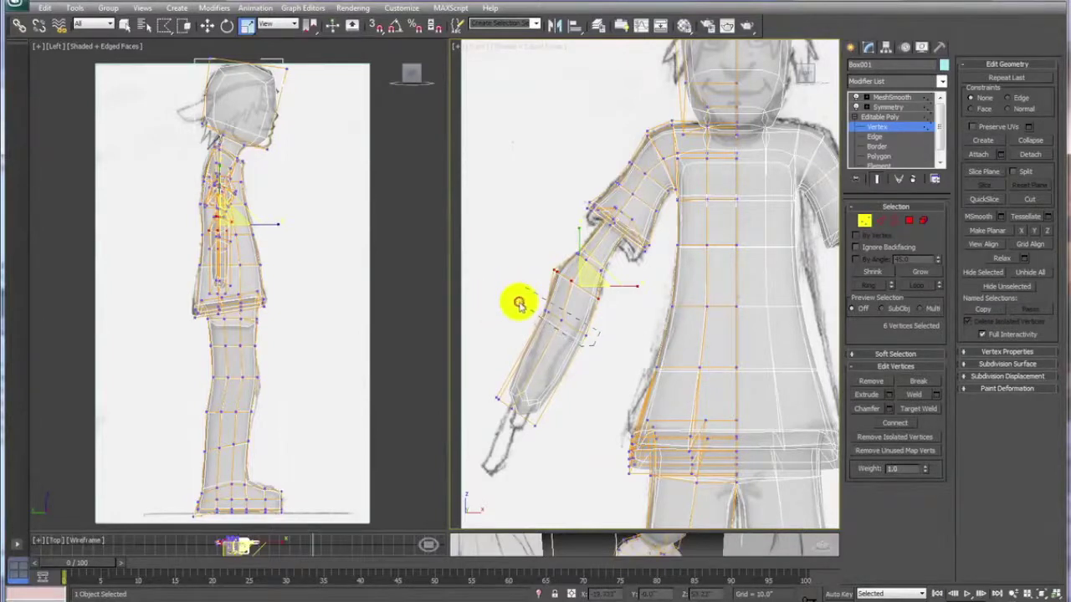
{"action": "left_click", "coordinate": [522, 287]}
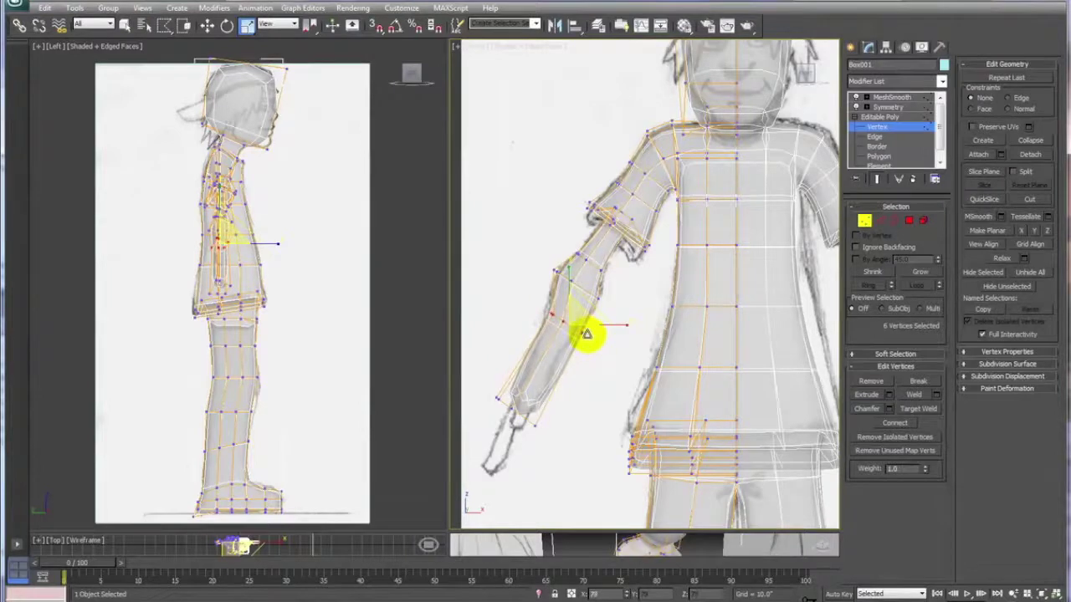
{"action": "right_click", "coordinate": [604, 335]}
{"action": "left_click", "coordinate": [620, 352]}
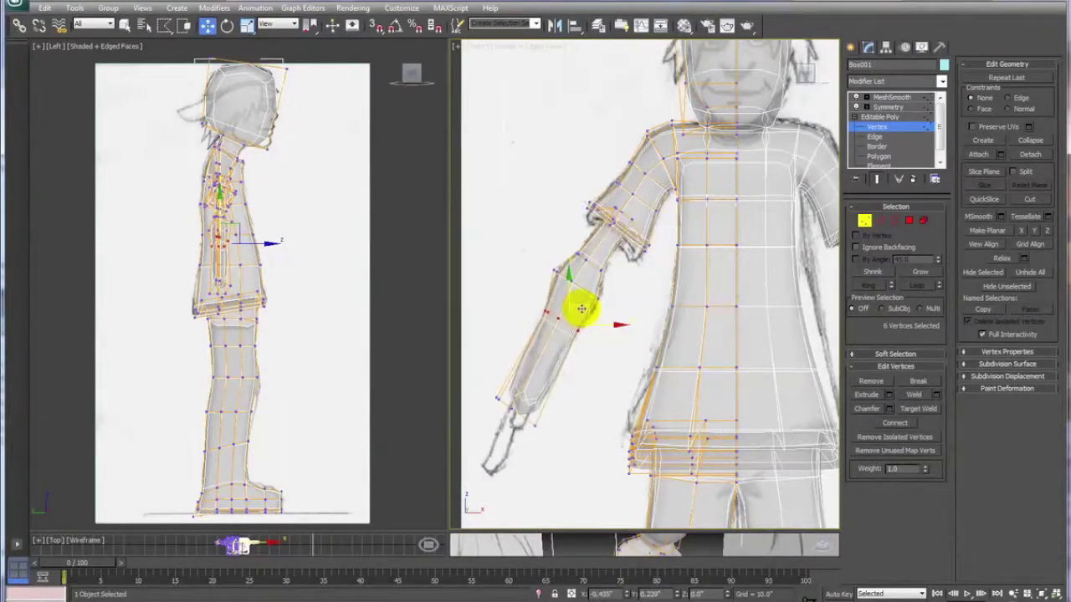
{"action": "left_click_drag", "start_coordinate": [582, 310], "coordinate": [590, 345]}
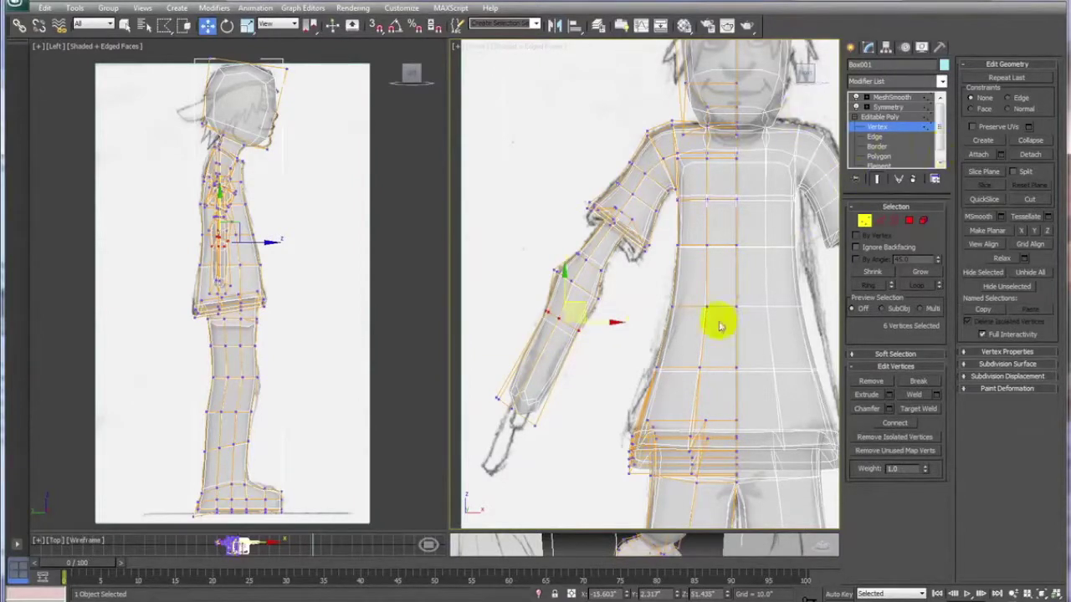
{"action": "left_click", "coordinate": [602, 374]}
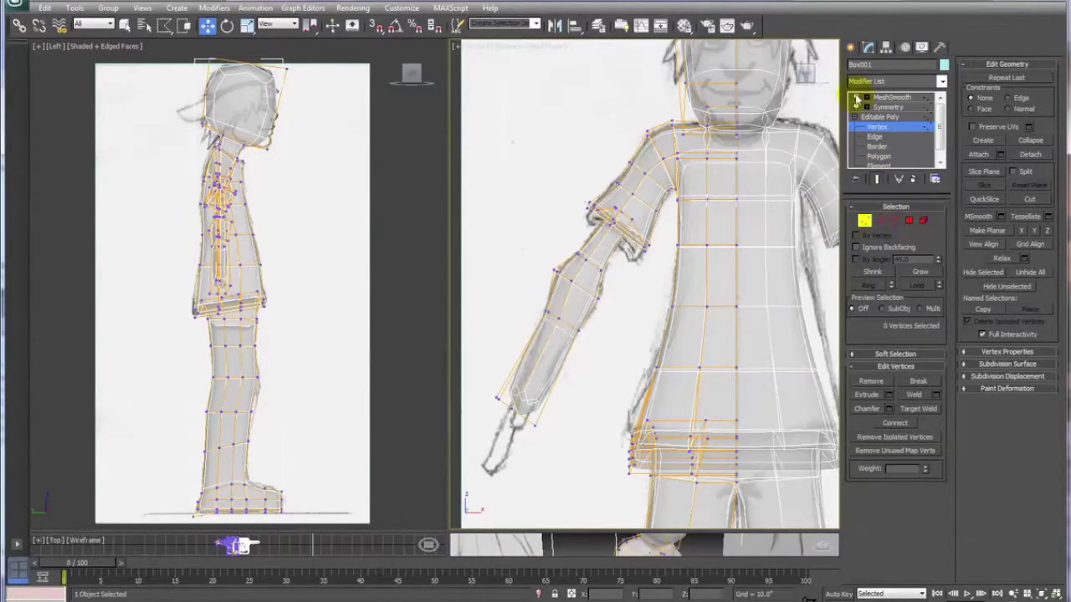
Step: Turn off MeshSmooth and cut a new edge loop across the middle of the lower forearm polygons with QuickSlice
{"action": "left_click", "coordinate": [857, 99]}
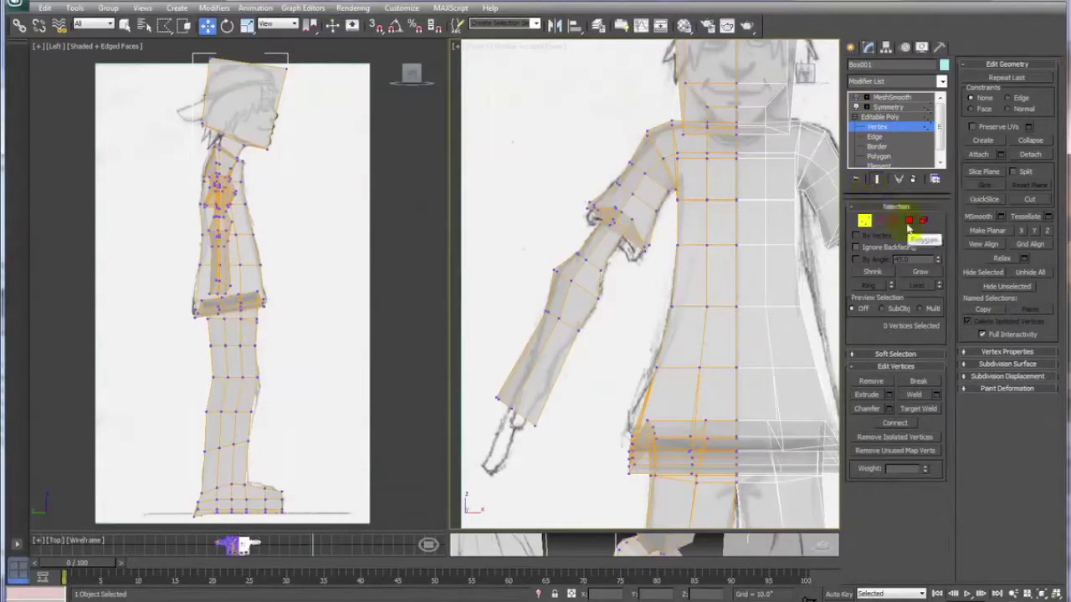
{"action": "left_click", "coordinate": [911, 223]}
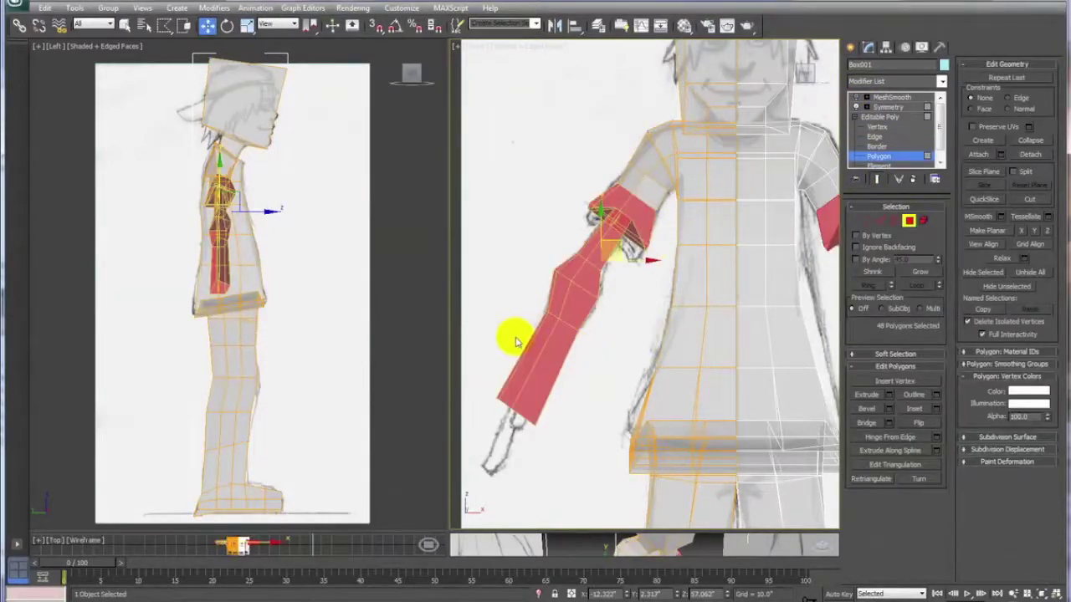
{"action": "left_click_drag", "start_coordinate": [558, 370], "coordinate": [542, 407]}
{"action": "left_click", "coordinate": [538, 407]}
{"action": "left_click", "coordinate": [513, 333]}
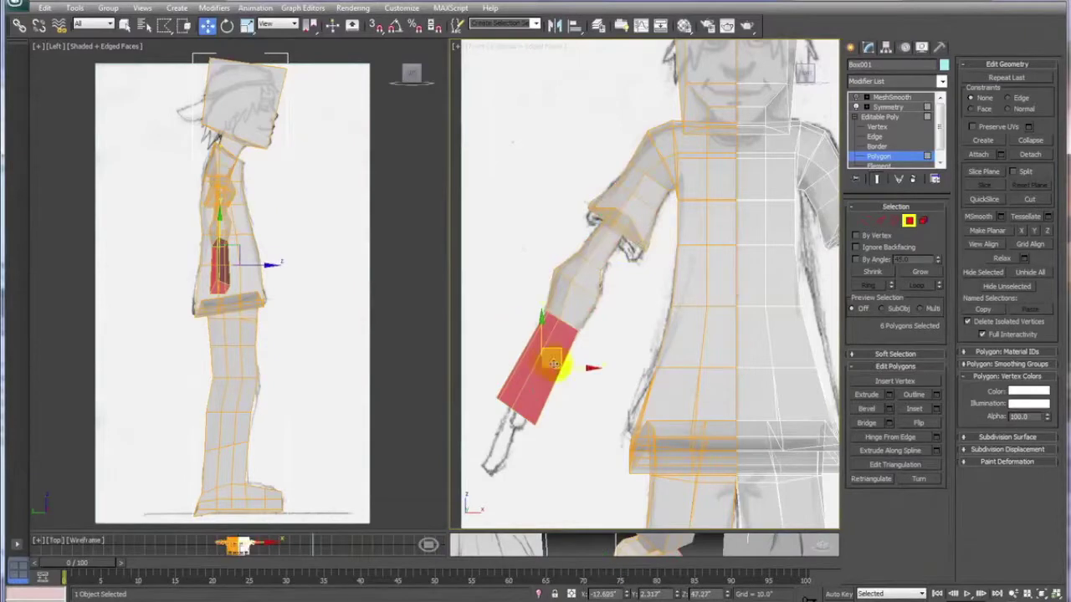
{"action": "left_click", "coordinate": [985, 200]}
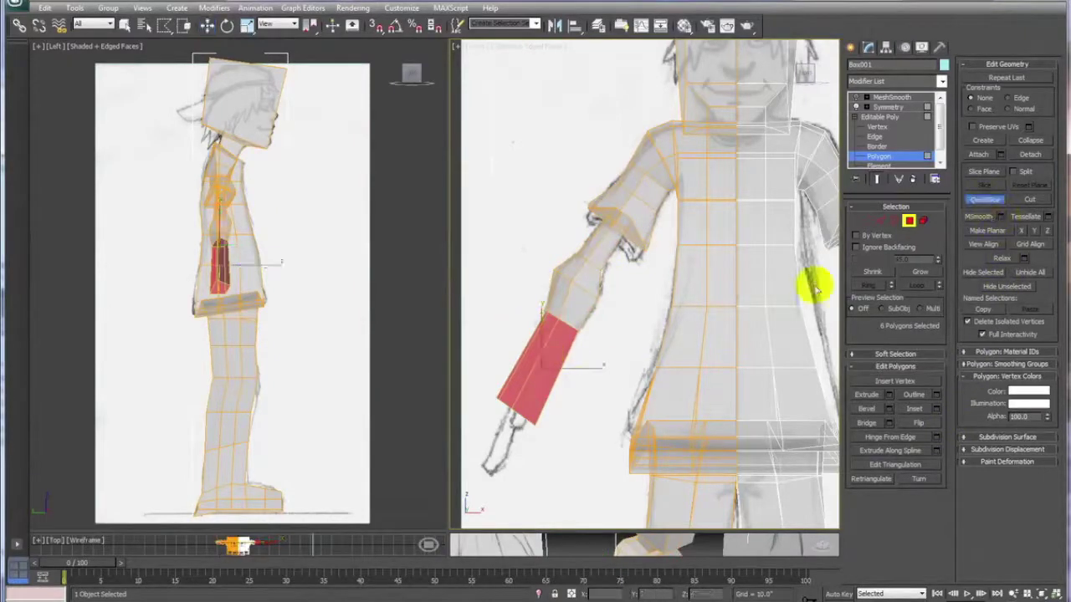
{"action": "left_click", "coordinate": [556, 380]}
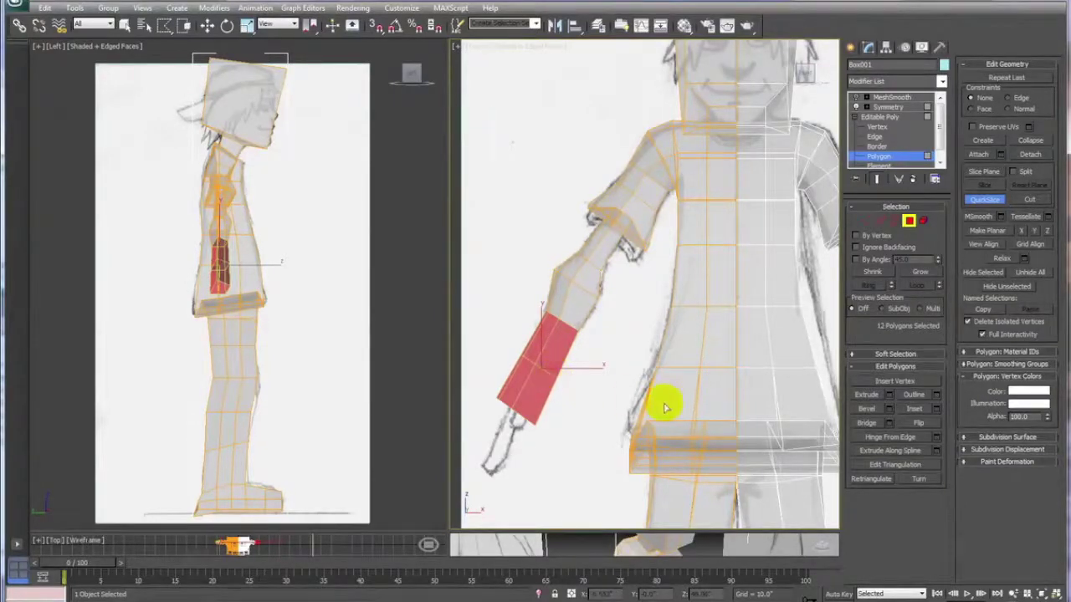
{"action": "key", "text": "w"}
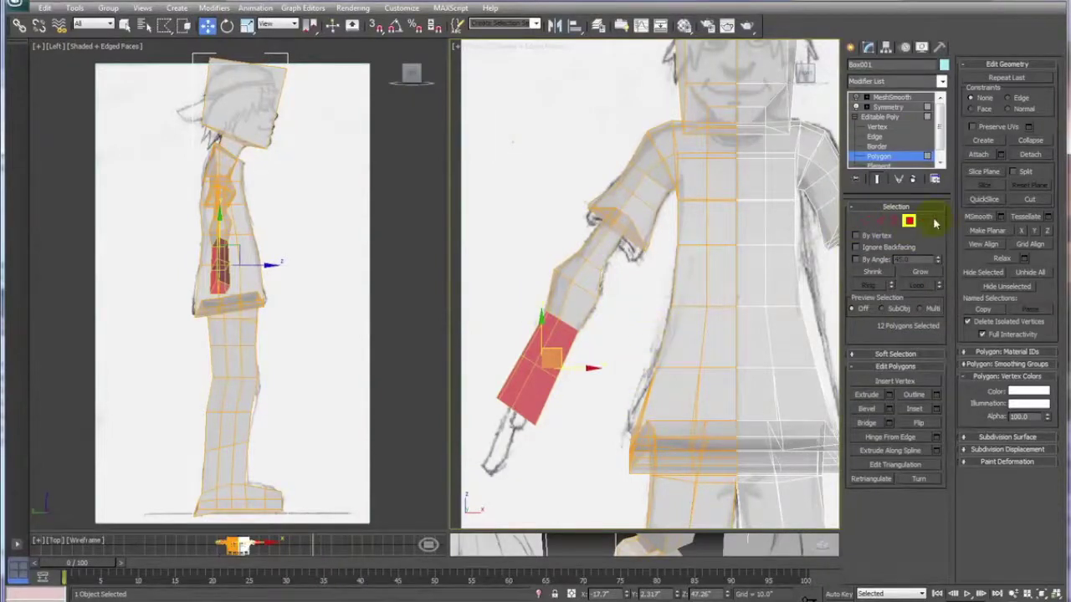
Step: Turn MeshSmooth back on and scale down the new mid-forearm vertex loop to fit the sketched forearm width
{"action": "left_click", "coordinate": [856, 97]}
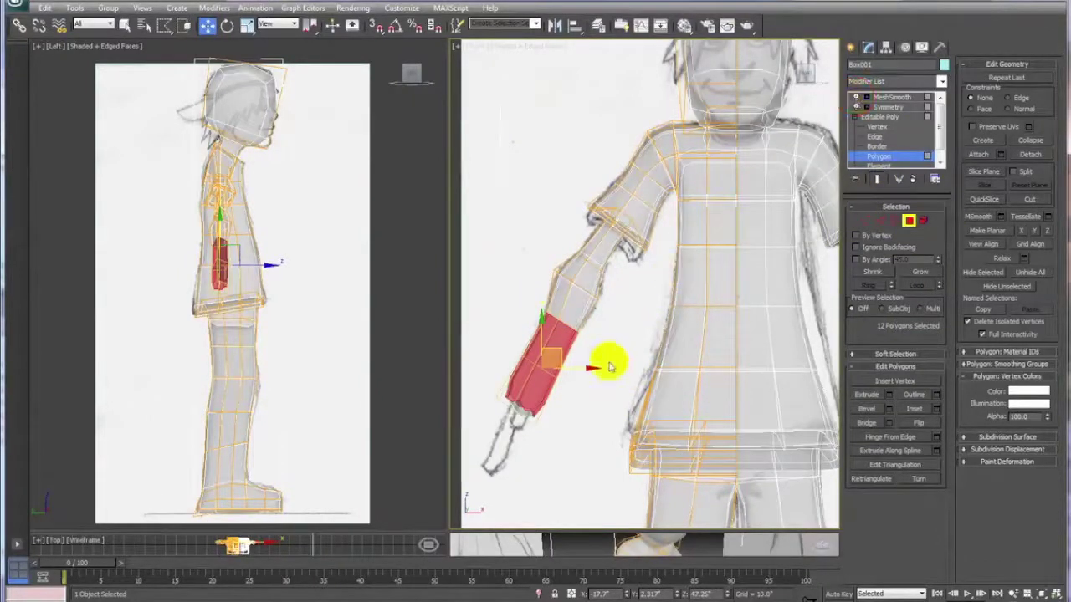
{"action": "left_click", "coordinate": [864, 220]}
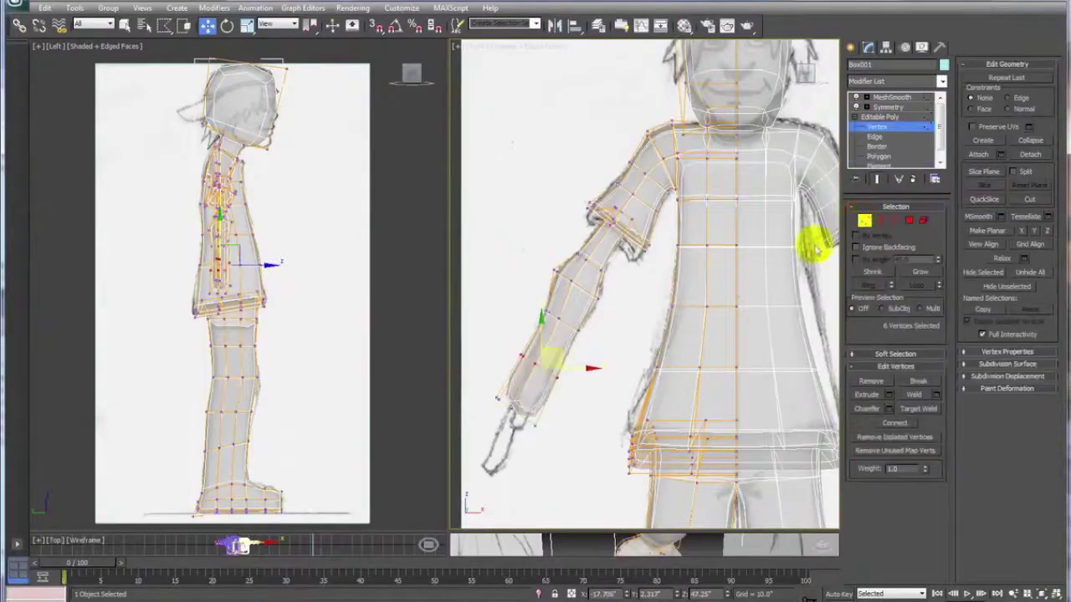
{"action": "right_click", "coordinate": [580, 390]}
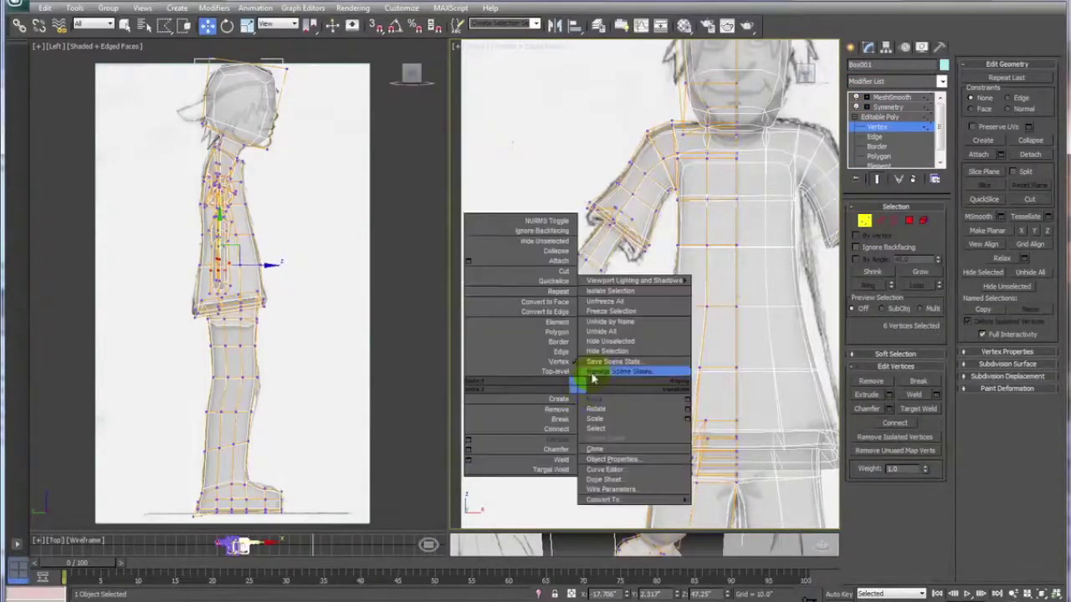
{"action": "left_click", "coordinate": [596, 419]}
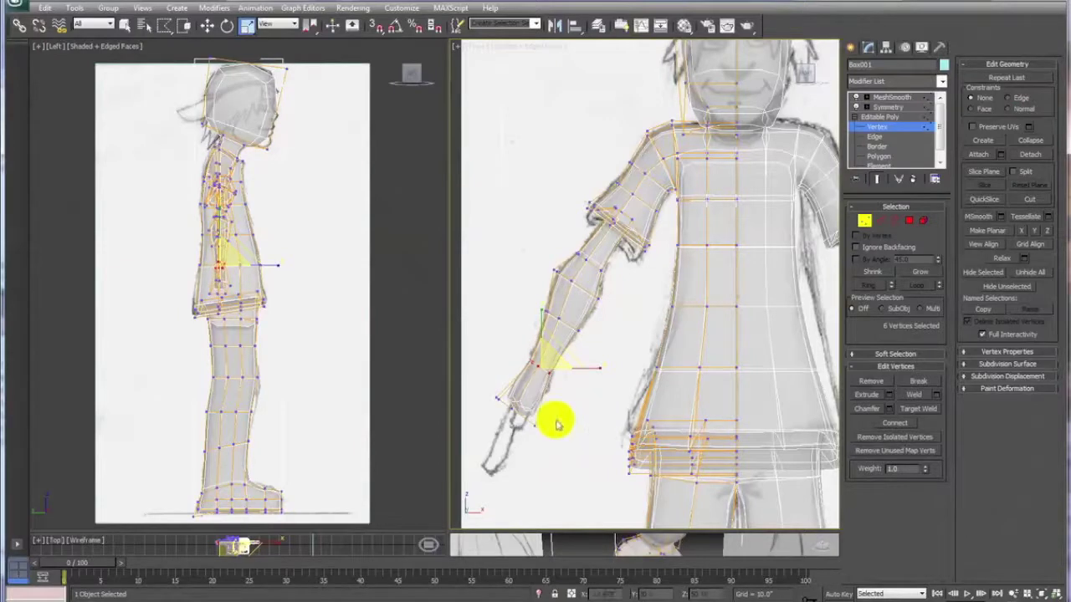
Step: Select the vertex loop at the wrist end of the arm and scale and move it to fit the sketched wrist
{"action": "left_click_drag", "start_coordinate": [569, 425], "coordinate": [490, 377]}
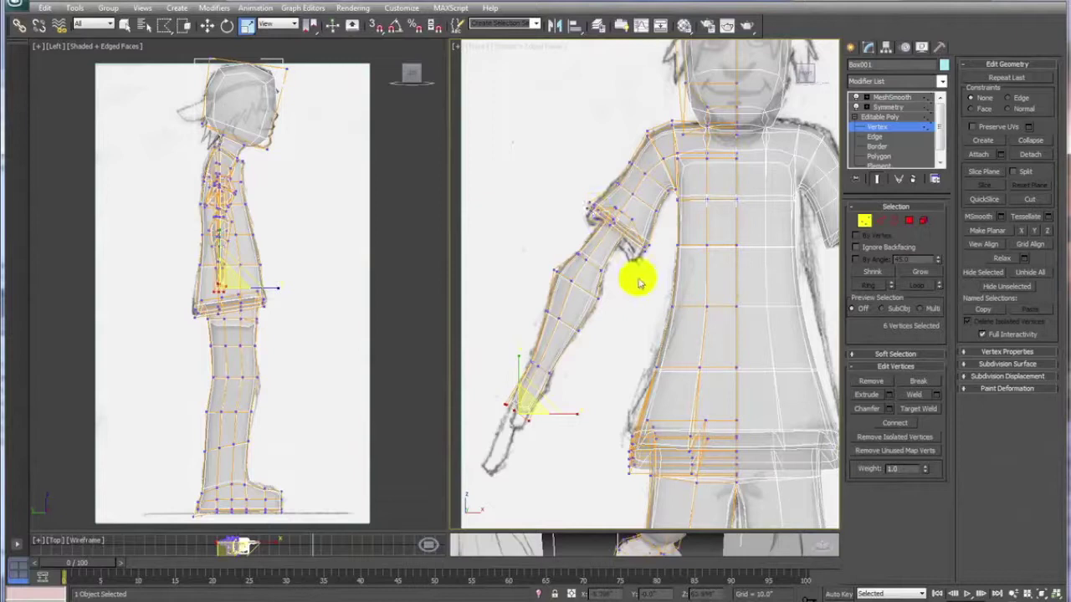
{"action": "right_click", "coordinate": [627, 316]}
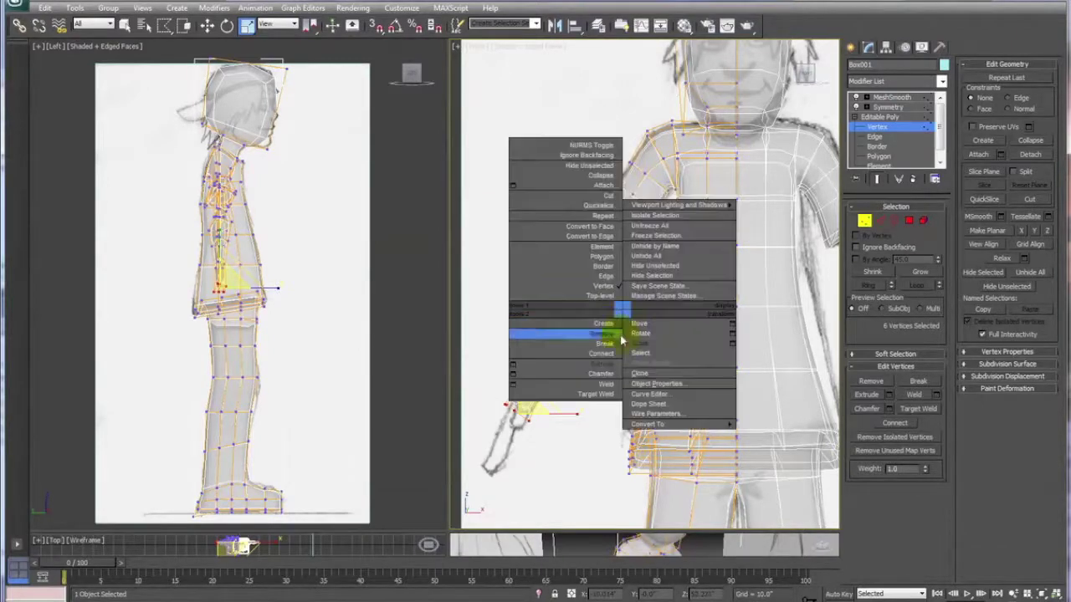
Step: Switch to the Move tool and shift the outer corner vertex of the sleeve cuff down and outward past the sketched hem
{"action": "scroll", "coordinate": [578, 445], "scroll_direction": "up", "scroll_amount": 5}
{"action": "middle_click_drag", "start_coordinate": [619, 361], "coordinate": [629, 488]}
{"action": "middle_click_drag", "start_coordinate": [619, 437], "coordinate": [662, 488]}
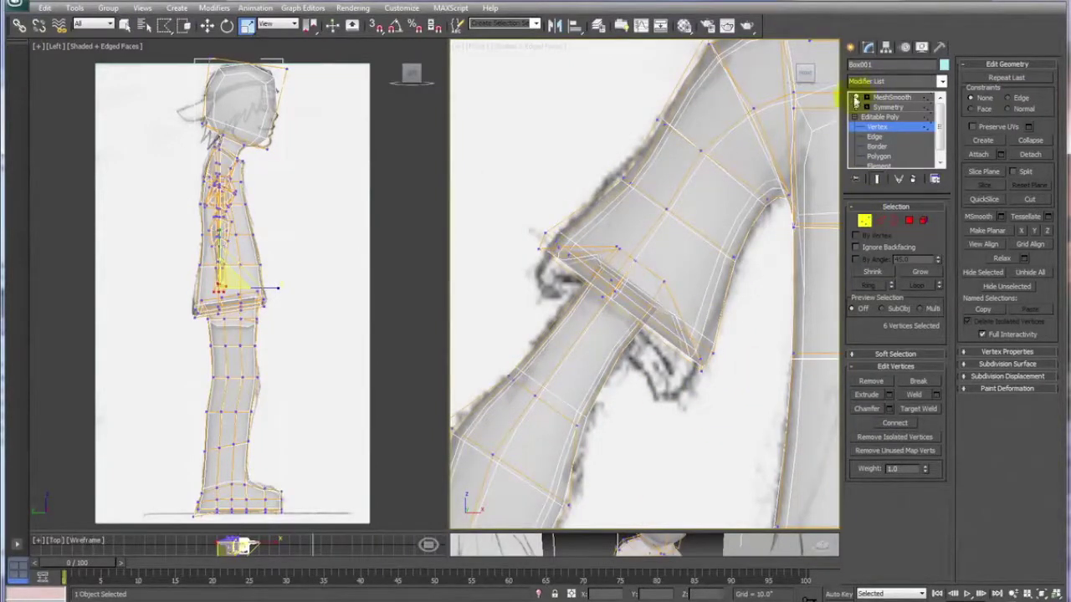
{"action": "right_click", "coordinate": [762, 347]}
{"action": "left_click", "coordinate": [774, 354]}
{"action": "left_click_drag", "start_coordinate": [679, 382], "coordinate": [620, 366]}
{"action": "left_click", "coordinate": [621, 366]}
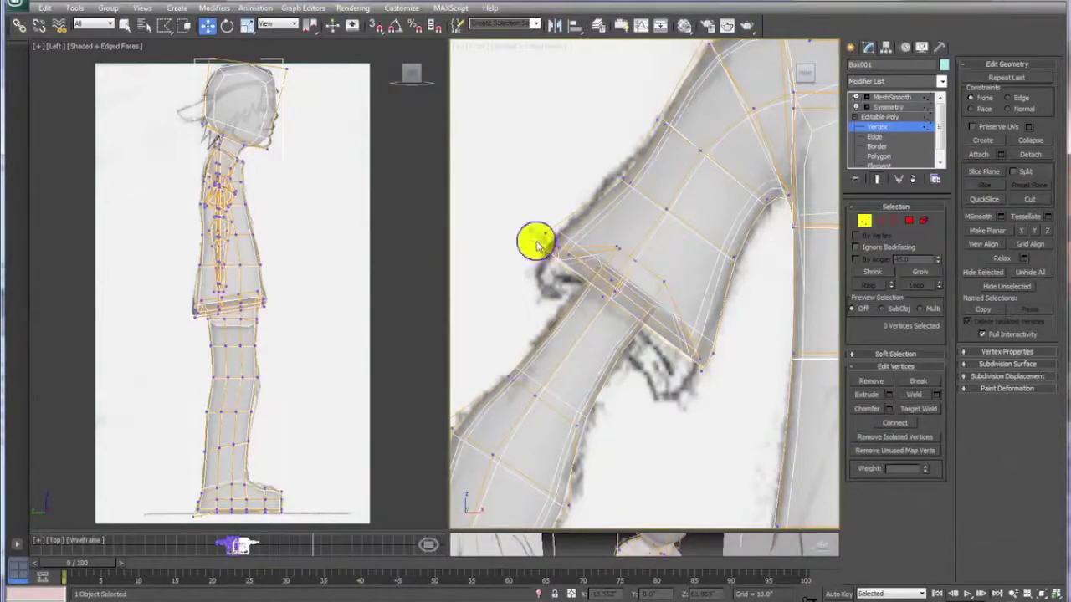
{"action": "left_click_drag", "start_coordinate": [167, 26], "coordinate": [163, 43]}
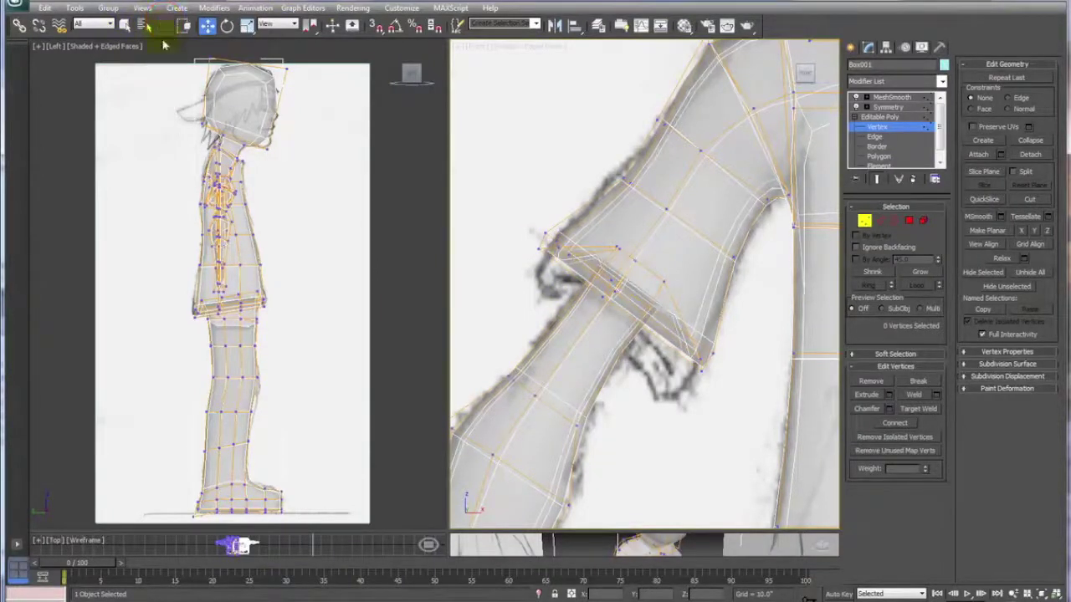
{"action": "left_click", "coordinate": [539, 250]}
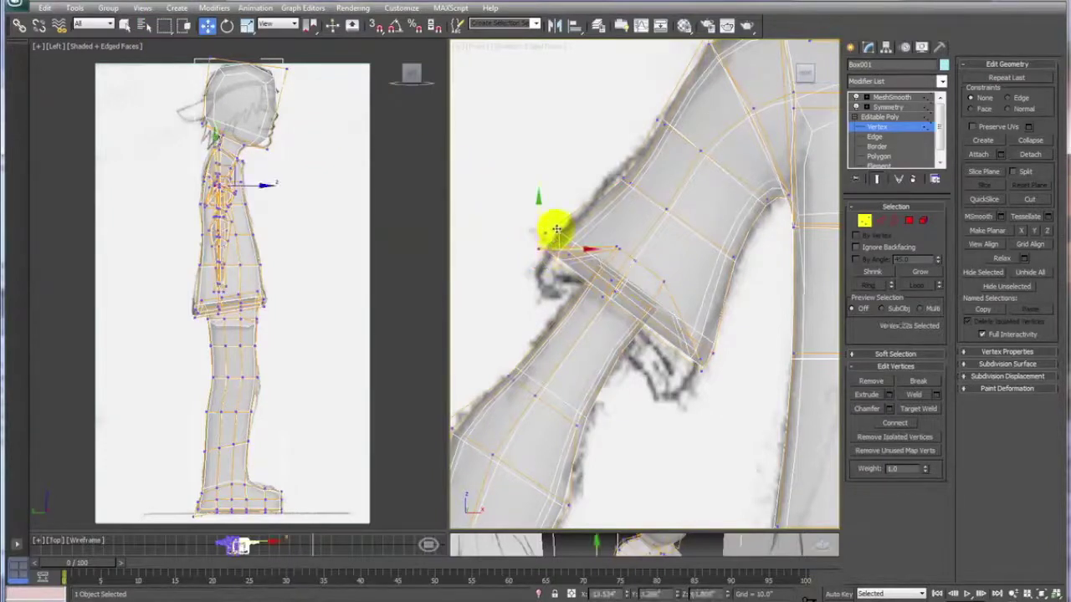
{"action": "left_click_drag", "start_coordinate": [556, 231], "coordinate": [552, 266]}
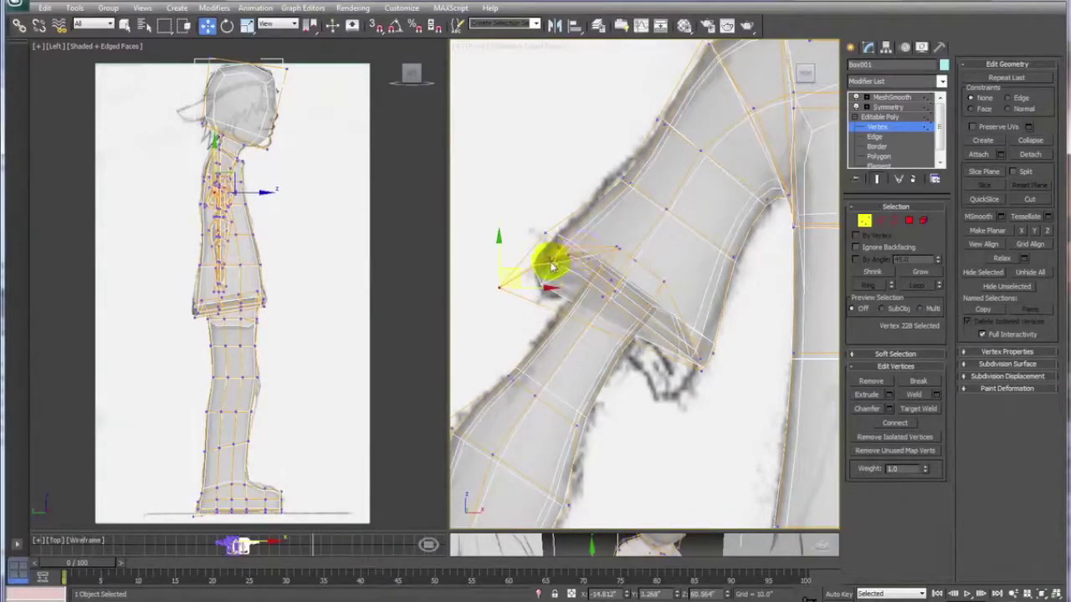
Step: Move the remaining cuff edge vertices down to the sketched sleeve hem and nudge the middle cuff vertex slightly down and outward
{"action": "left_click", "coordinate": [552, 260]}
{"action": "left_click_drag", "start_coordinate": [566, 241], "coordinate": [712, 376]}
{"action": "left_click", "coordinate": [701, 359]}
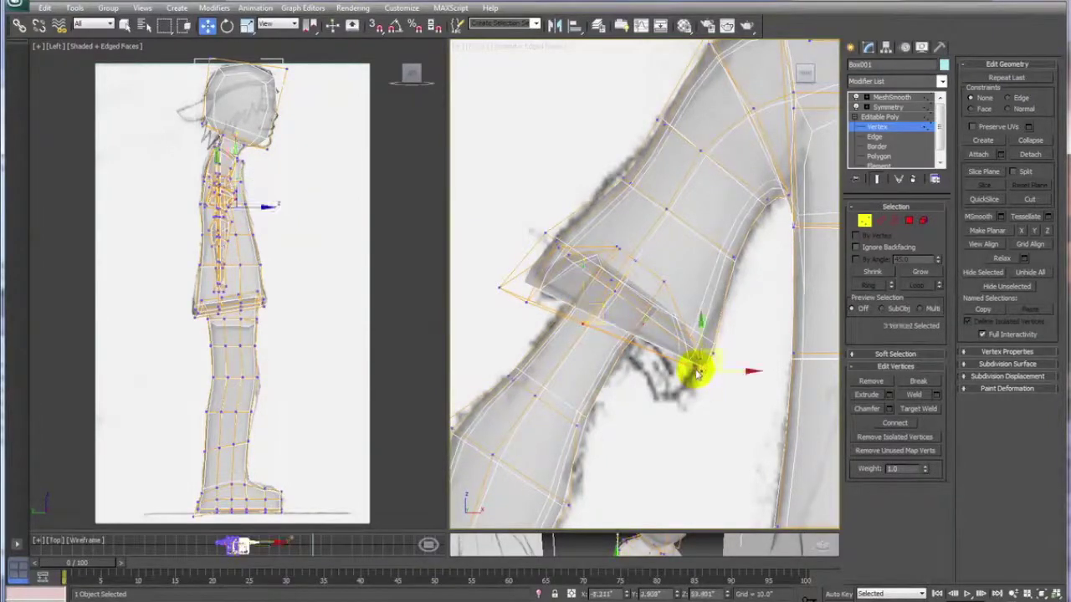
{"action": "left_click_drag", "start_coordinate": [717, 356], "coordinate": [675, 397]}
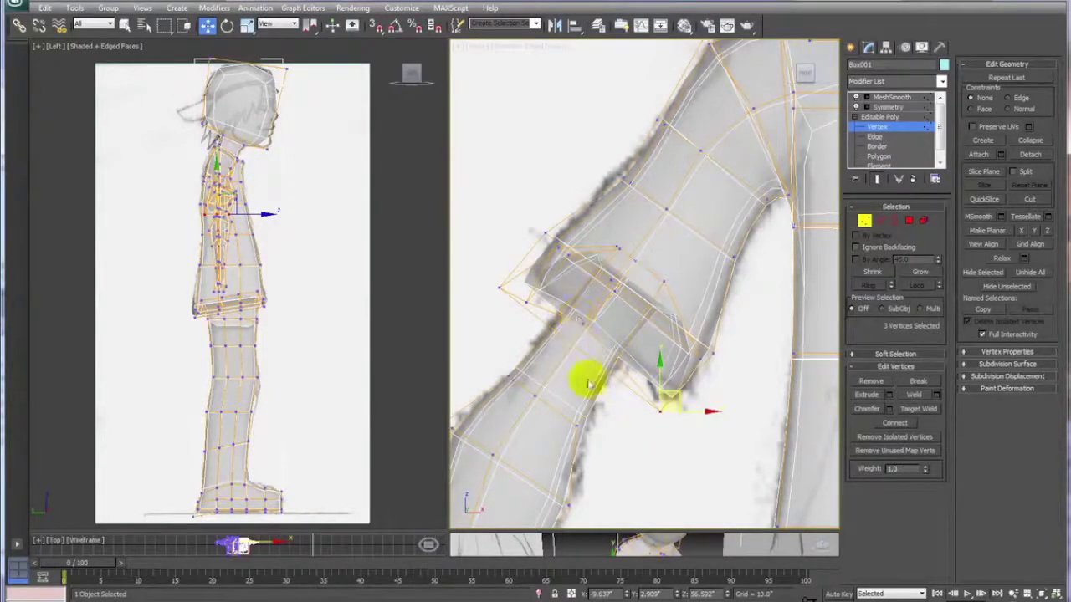
{"action": "left_click", "coordinate": [615, 289]}
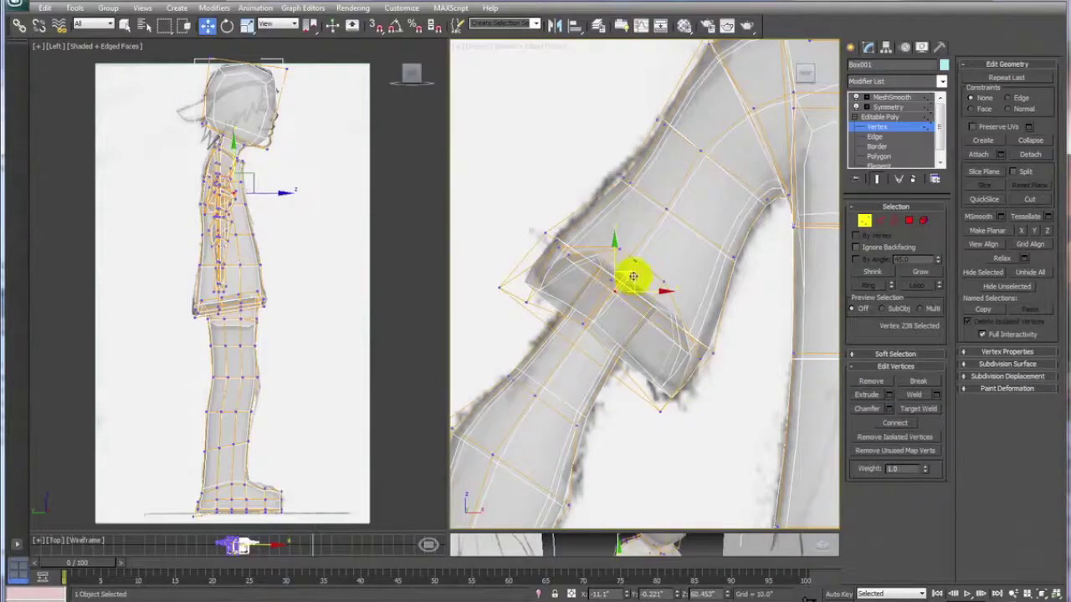
{"action": "left_click_drag", "start_coordinate": [634, 276], "coordinate": [617, 293]}
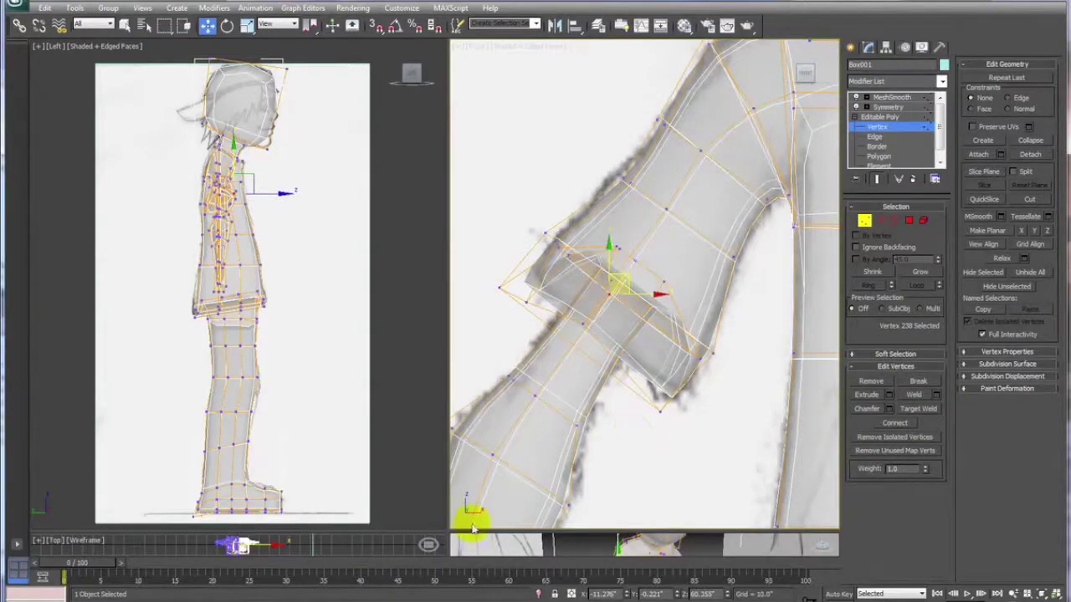
Step: Enlarge the Perspective viewport and examine the sleeve cuff and its opening around the arm from several angles
{"action": "left_click_drag", "start_coordinate": [448, 532], "coordinate": [448, 80]}
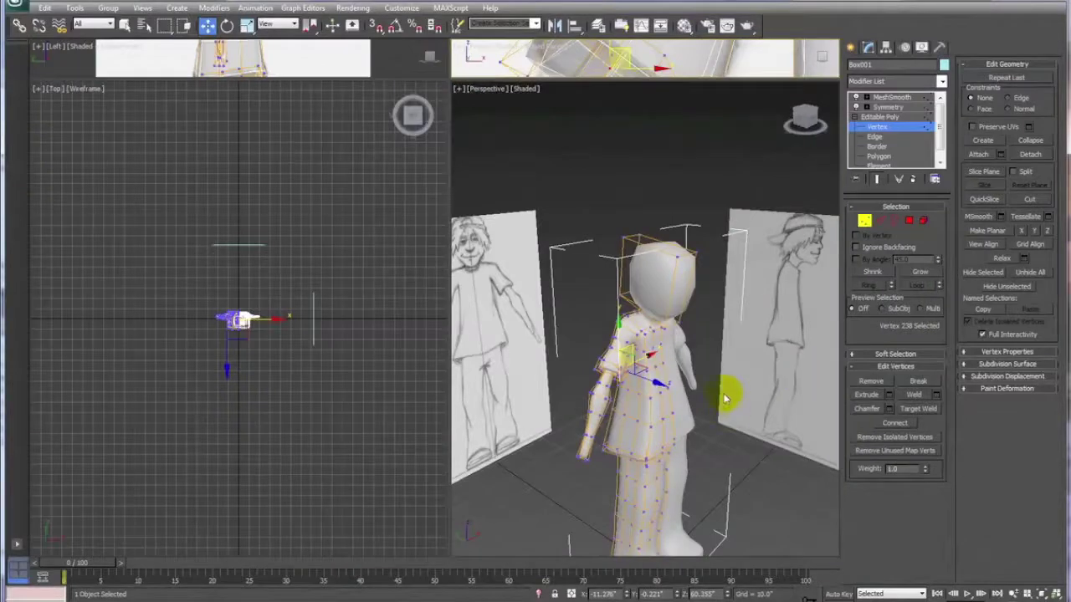
{"action": "left_click", "coordinate": [711, 427]}
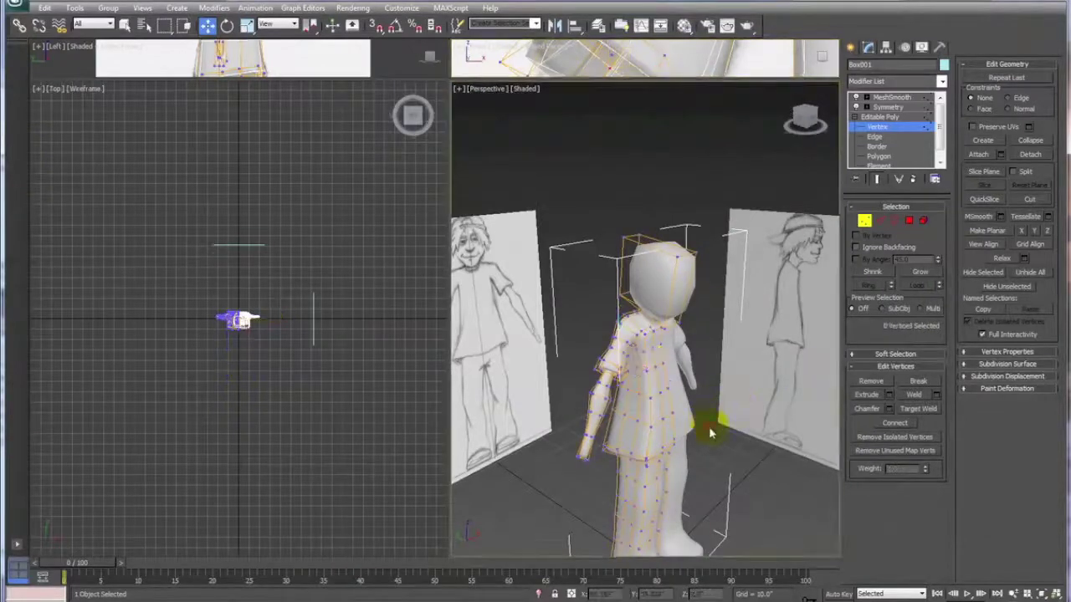
{"action": "middle_click_drag", "start_coordinate": [718, 443], "coordinate": [712, 433], "text": "alt"}
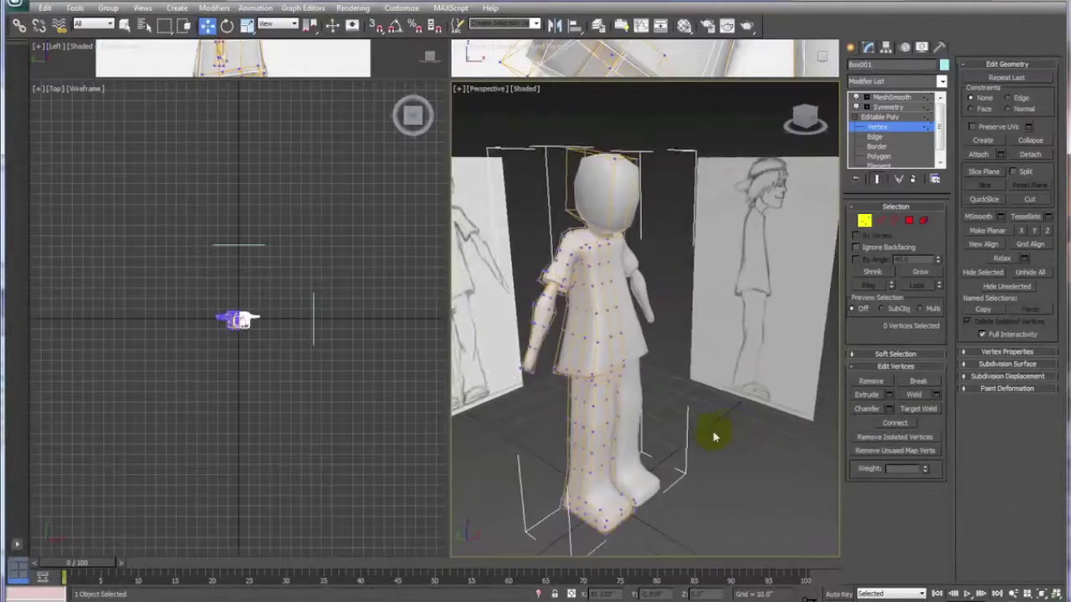
{"action": "scroll", "coordinate": [713, 429], "scroll_direction": "up", "scroll_amount": 6}
{"action": "middle_click_drag", "start_coordinate": [646, 411], "coordinate": [708, 385]}
{"action": "middle_click_drag", "start_coordinate": [592, 408], "coordinate": [598, 437]}
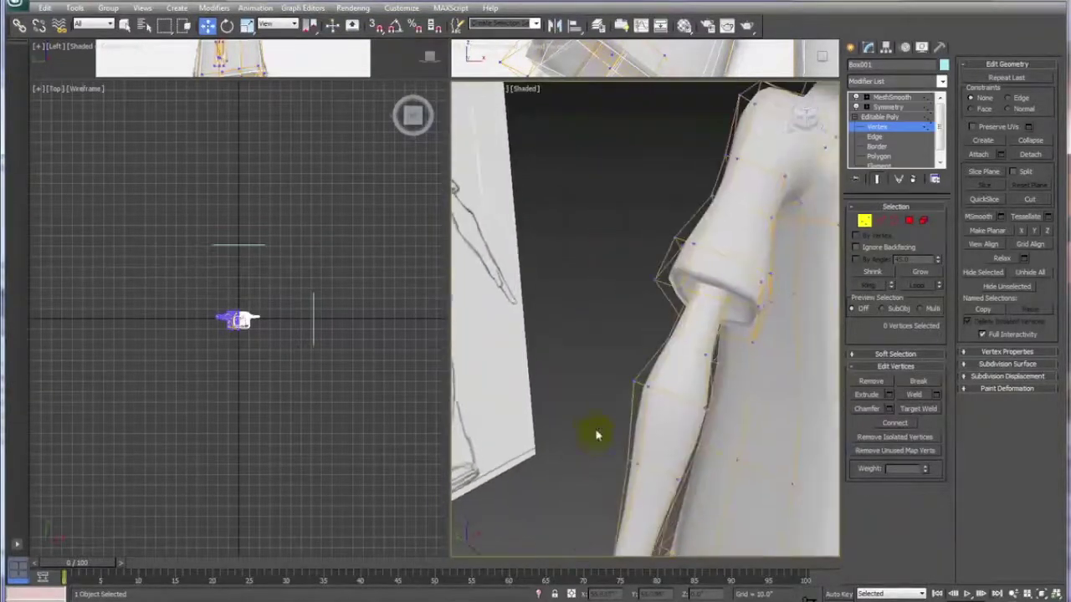
{"action": "left_click", "coordinate": [753, 306]}
{"action": "mouse_move", "coordinate": [764, 334]}
{"action": "middle_mouse_down", "text": "alt"}
{"action": "mouse_move", "coordinate": [650, 306]}
{"action": "mouse_move", "coordinate": [842, 318]}
{"action": "mouse_move", "coordinate": [847, 336]}
{"action": "mouse_move", "coordinate": [717, 313]}
{"action": "mouse_move", "coordinate": [717, 340]}
{"action": "mouse_move", "coordinate": [770, 329]}
{"action": "mouse_move", "coordinate": [847, 341]}
{"action": "middle_mouse_up", "text": "alt"}
{"action": "mouse_move", "coordinate": [807, 331]}
{"action": "middle_mouse_down", "text": "alt"}
{"action": "mouse_move", "coordinate": [676, 344]}
{"action": "mouse_move", "coordinate": [741, 335]}
{"action": "middle_mouse_up", "text": "alt"}
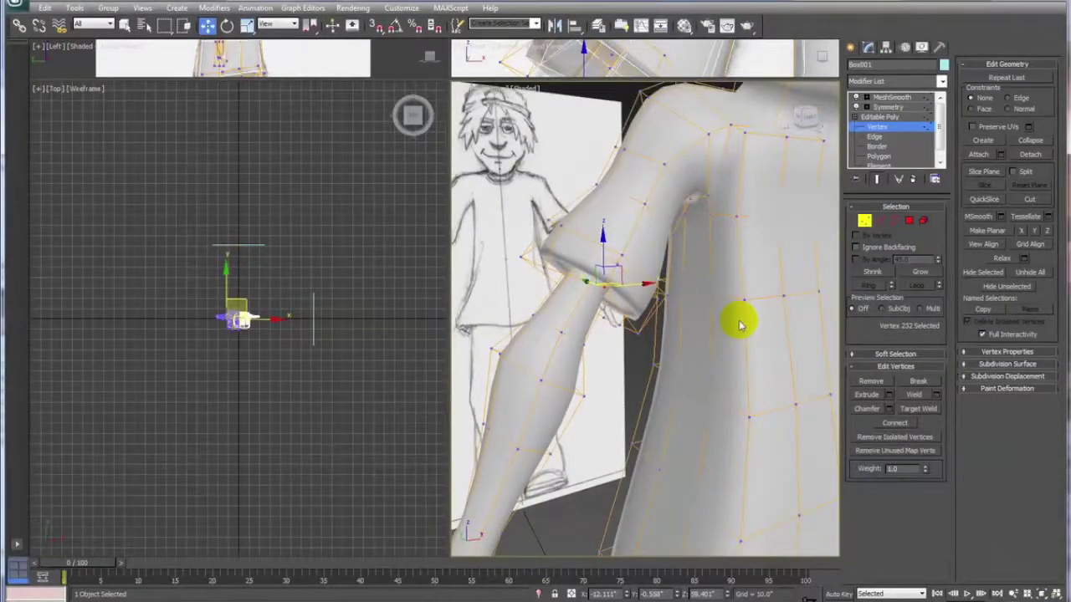
{"action": "mouse_move", "coordinate": [749, 278]}
{"action": "middle_mouse_down", "text": "alt"}
{"action": "mouse_move", "coordinate": [746, 296]}
{"action": "mouse_move", "coordinate": [781, 301]}
{"action": "mouse_move", "coordinate": [770, 215]}
{"action": "mouse_move", "coordinate": [748, 203]}
{"action": "mouse_move", "coordinate": [681, 256]}
{"action": "mouse_move", "coordinate": [680, 271]}
{"action": "mouse_move", "coordinate": [709, 270]}
{"action": "mouse_move", "coordinate": [717, 286]}
{"action": "middle_mouse_up", "text": "alt"}
{"action": "mouse_move", "coordinate": [652, 274]}
{"action": "middle_mouse_down", "text": "alt"}
{"action": "mouse_move", "coordinate": [672, 287]}
{"action": "mouse_move", "coordinate": [624, 274]}
{"action": "middle_mouse_up", "text": "alt"}
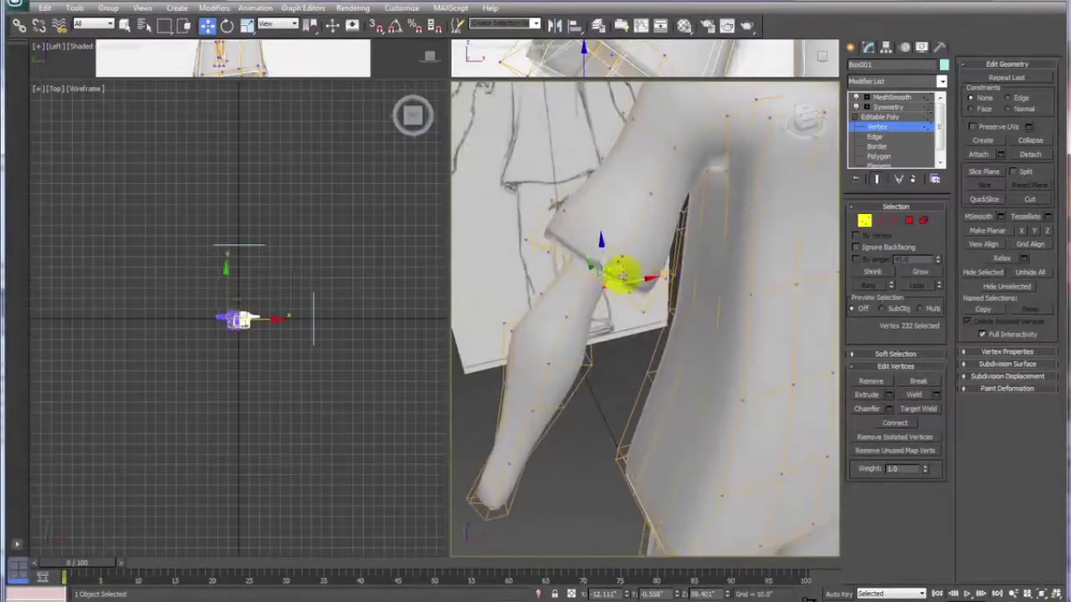
Step: Adjust the positions of the outer cuff vertices in the Perspective view to round out the sleeve opening
{"action": "left_click", "coordinate": [559, 207]}
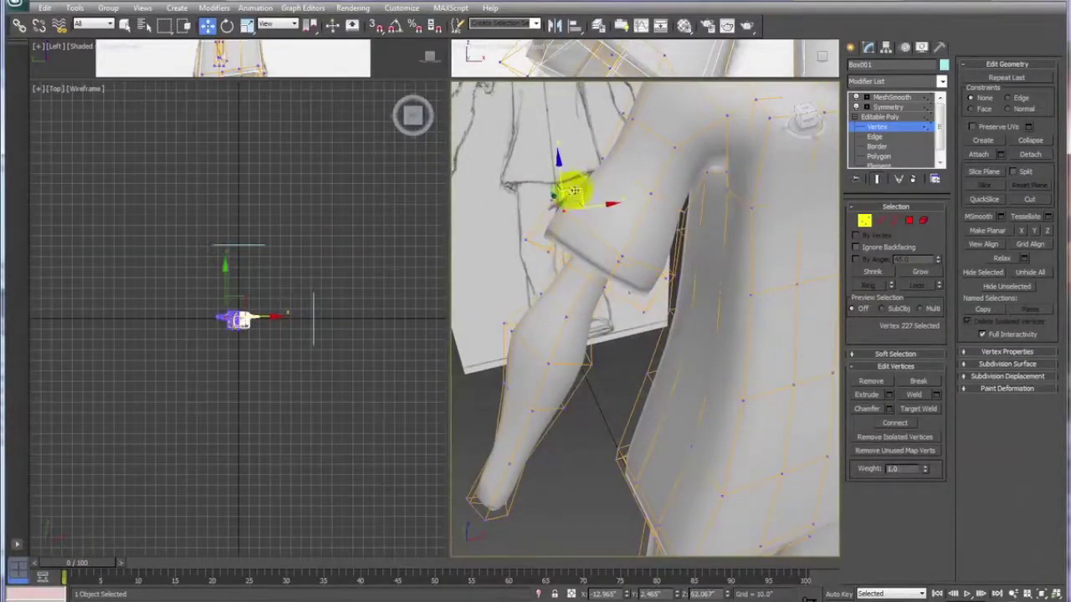
{"action": "middle_click_drag", "start_coordinate": [588, 225], "coordinate": [708, 240], "text": "alt"}
{"action": "middle_click_drag", "start_coordinate": [588, 276], "coordinate": [555, 219], "text": "alt"}
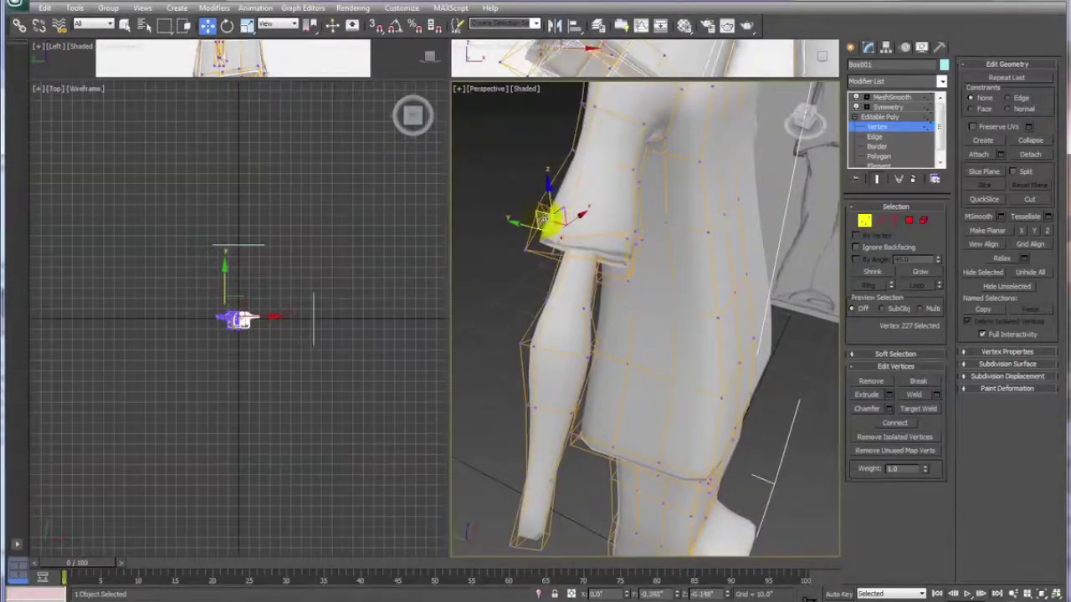
{"action": "mouse_move", "coordinate": [549, 219]}
{"action": "middle_mouse_down", "text": "alt"}
{"action": "mouse_move", "coordinate": [694, 275]}
{"action": "mouse_move", "coordinate": [642, 269]}
{"action": "middle_mouse_up", "text": "alt"}
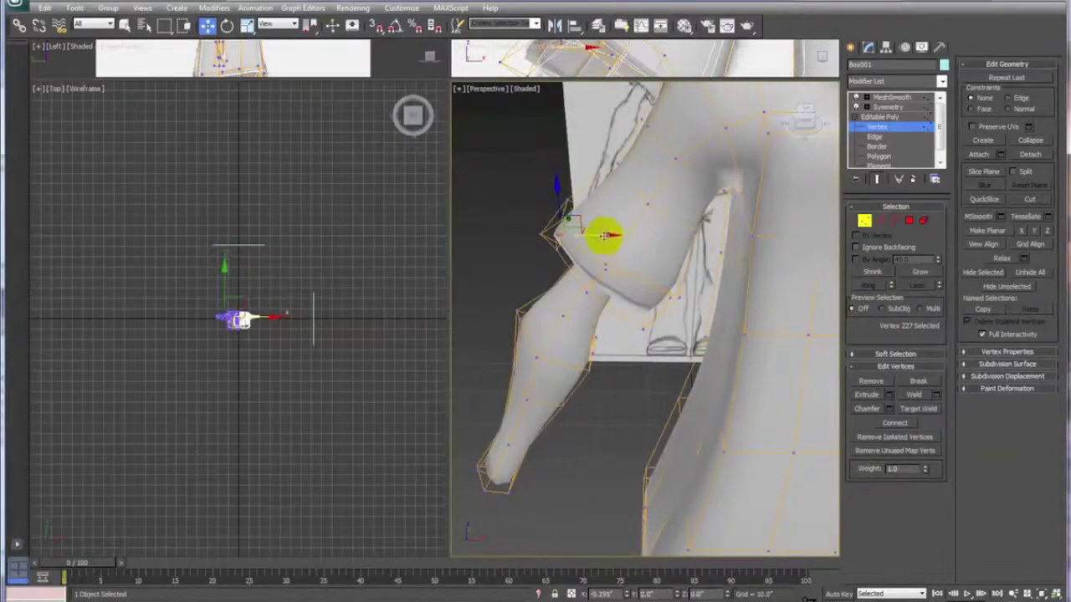
{"action": "mouse_move", "coordinate": [609, 260]}
{"action": "middle_mouse_down", "text": "alt"}
{"action": "mouse_move", "coordinate": [695, 248]}
{"action": "mouse_move", "coordinate": [746, 273]}
{"action": "mouse_move", "coordinate": [648, 242]}
{"action": "mouse_move", "coordinate": [671, 194]}
{"action": "mouse_move", "coordinate": [713, 195]}
{"action": "middle_mouse_up", "text": "alt"}
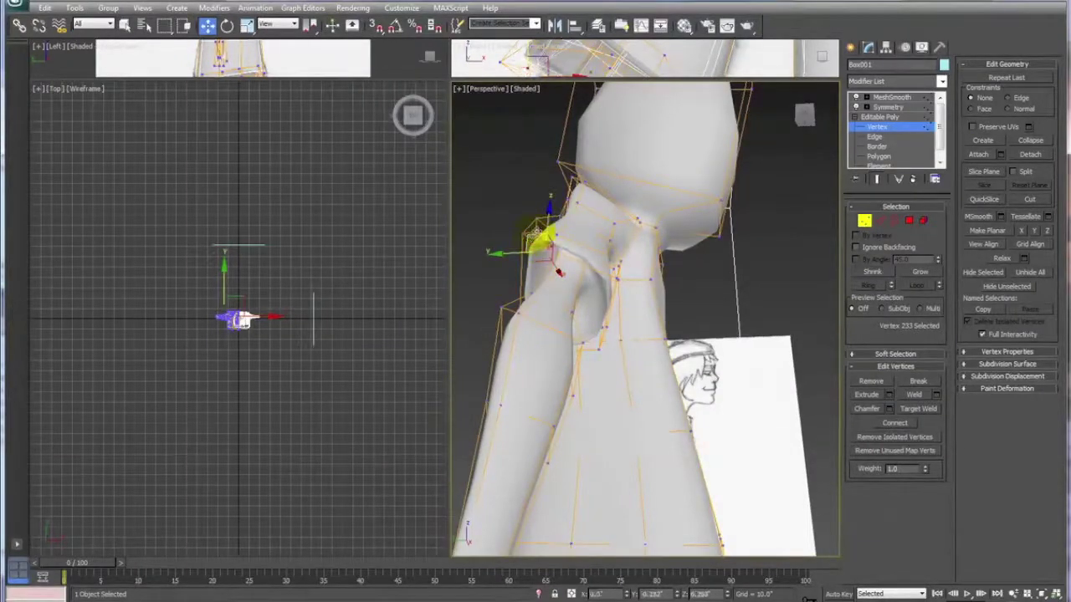
Step: Set the reference coordinate system to Local and nudge the front cuff vertex along its local axis
{"action": "mouse_move", "coordinate": [635, 346]}
{"action": "middle_mouse_down", "text": "alt"}
{"action": "mouse_move", "coordinate": [616, 407]}
{"action": "mouse_move", "coordinate": [521, 396]}
{"action": "mouse_move", "coordinate": [508, 410]}
{"action": "mouse_move", "coordinate": [605, 403]}
{"action": "mouse_move", "coordinate": [578, 426]}
{"action": "mouse_move", "coordinate": [549, 426]}
{"action": "mouse_move", "coordinate": [664, 272]}
{"action": "mouse_move", "coordinate": [614, 261]}
{"action": "middle_mouse_up", "text": "alt"}
{"action": "left_click", "coordinate": [615, 246]}
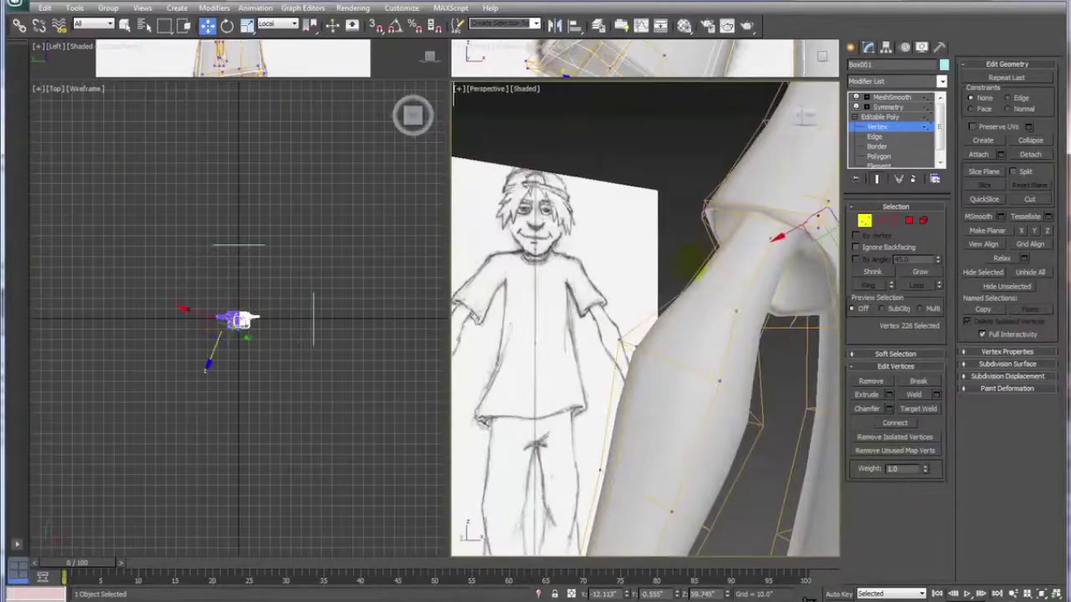
{"action": "mouse_move", "coordinate": [705, 261]}
{"action": "middle_mouse_down", "text": "alt"}
{"action": "mouse_move", "coordinate": [686, 268]}
{"action": "mouse_move", "coordinate": [690, 259]}
{"action": "middle_mouse_up", "text": "alt"}
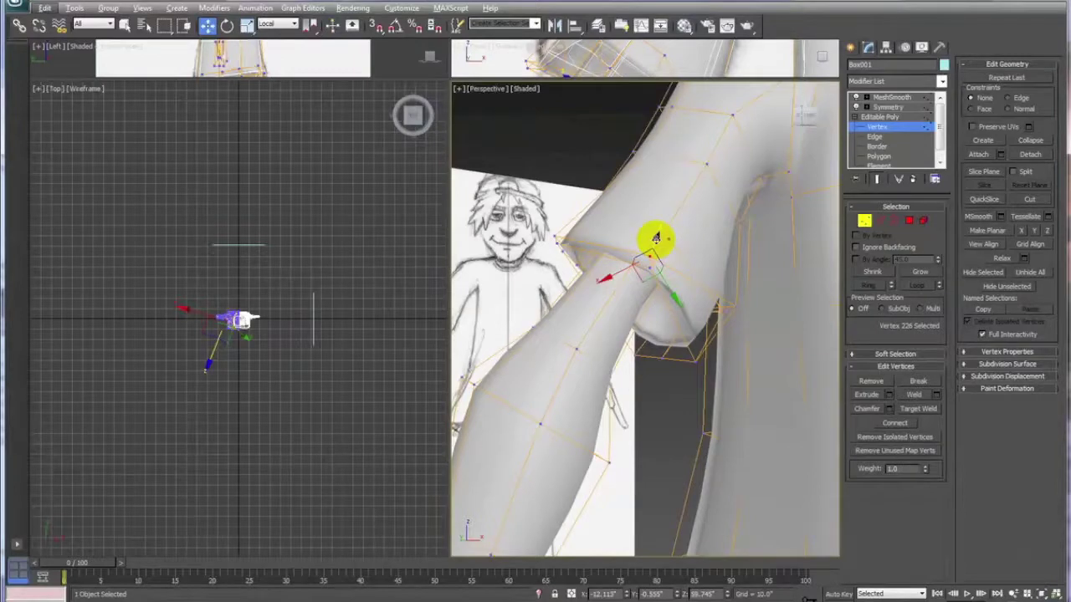
{"action": "left_click_drag", "start_coordinate": [657, 238], "coordinate": [657, 240]}
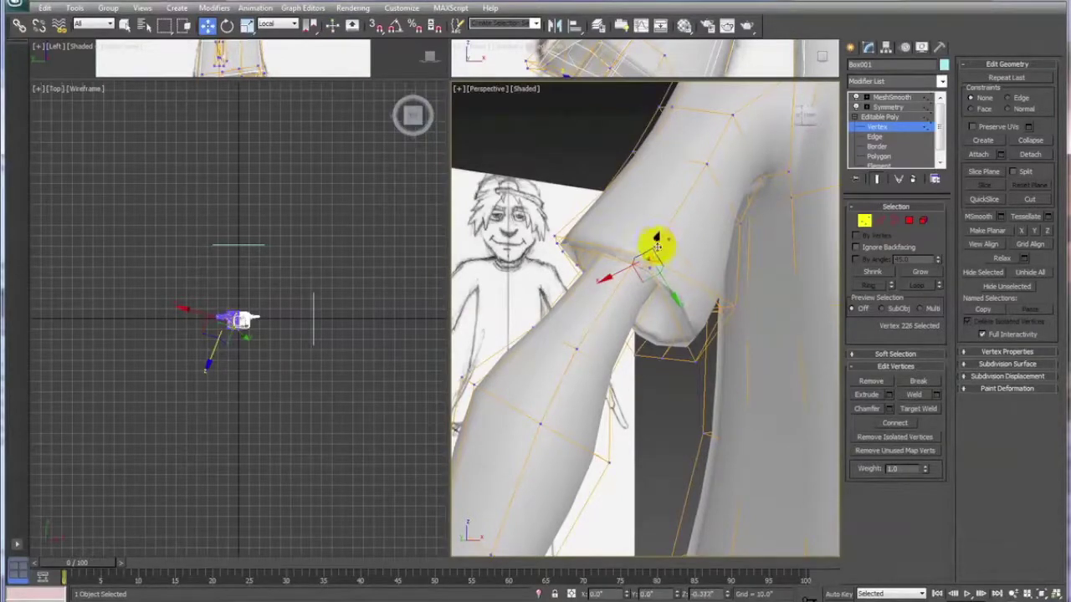
{"action": "middle_click_drag", "start_coordinate": [652, 239], "coordinate": [723, 282], "text": "alt"}
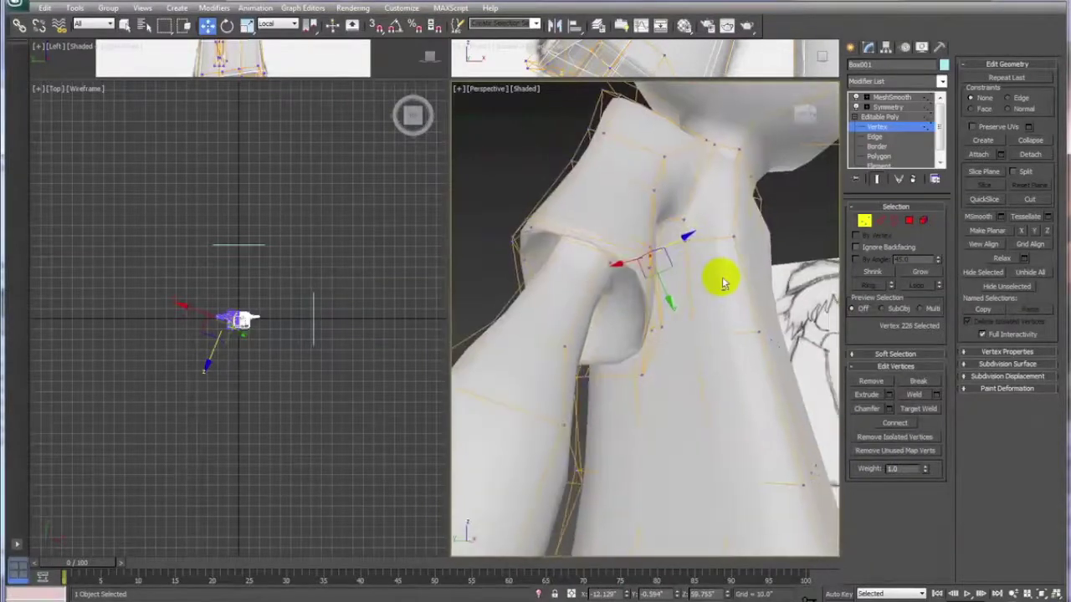
Step: Turn off MeshSmooth and shift the same front cuff vertex slightly across the sleeve surface
{"action": "left_click", "coordinate": [856, 99]}
{"action": "mouse_move", "coordinate": [670, 291]}
{"action": "middle_mouse_down", "text": "alt"}
{"action": "mouse_move", "coordinate": [676, 270]}
{"action": "mouse_move", "coordinate": [628, 282]}
{"action": "mouse_move", "coordinate": [694, 243]}
{"action": "middle_mouse_up", "text": "alt"}
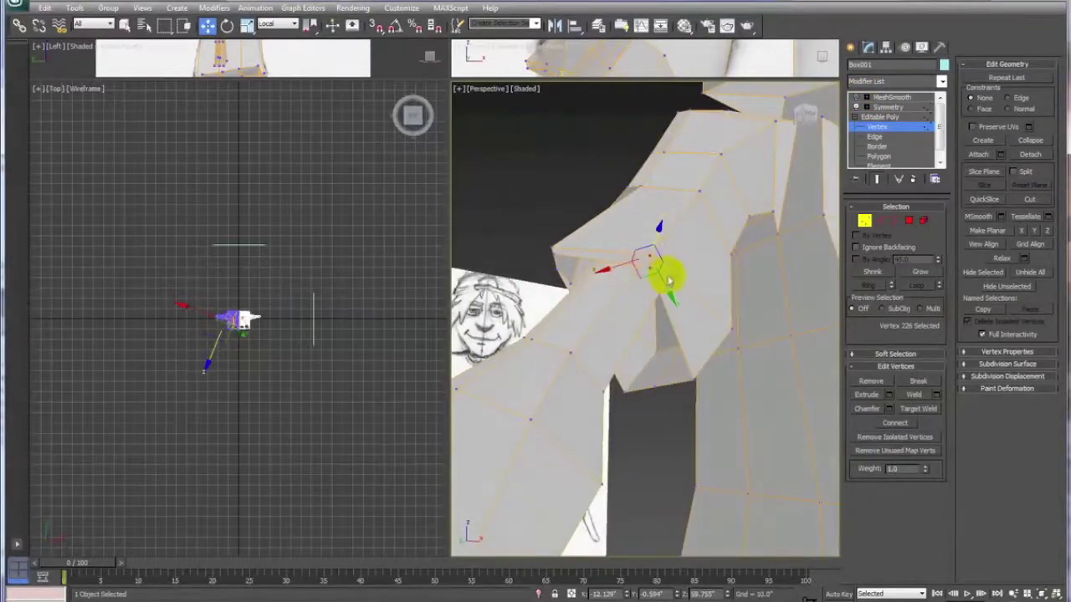
{"action": "left_click_drag", "start_coordinate": [641, 274], "coordinate": [645, 277]}
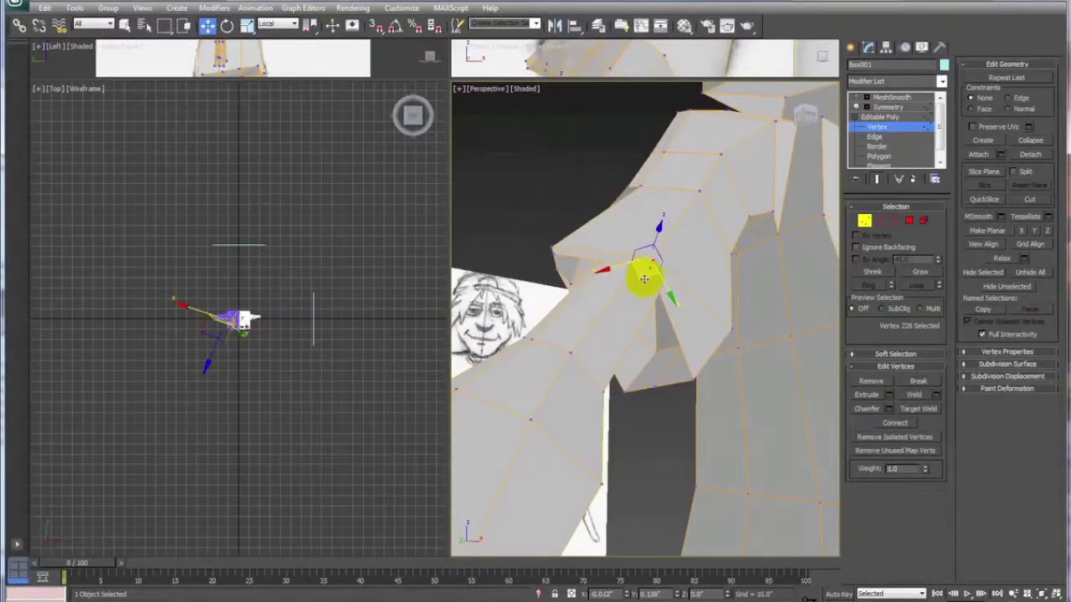
Step: Select the outer vertex inside the sleeve opening and reposition it from several angles to widen the gap around the arm
{"action": "mouse_move", "coordinate": [633, 282]}
{"action": "middle_mouse_down", "text": "alt"}
{"action": "mouse_move", "coordinate": [700, 287]}
{"action": "mouse_move", "coordinate": [707, 317]}
{"action": "mouse_move", "coordinate": [566, 249]}
{"action": "mouse_move", "coordinate": [612, 239]}
{"action": "mouse_move", "coordinate": [596, 223]}
{"action": "mouse_move", "coordinate": [515, 212]}
{"action": "middle_mouse_up", "text": "alt"}
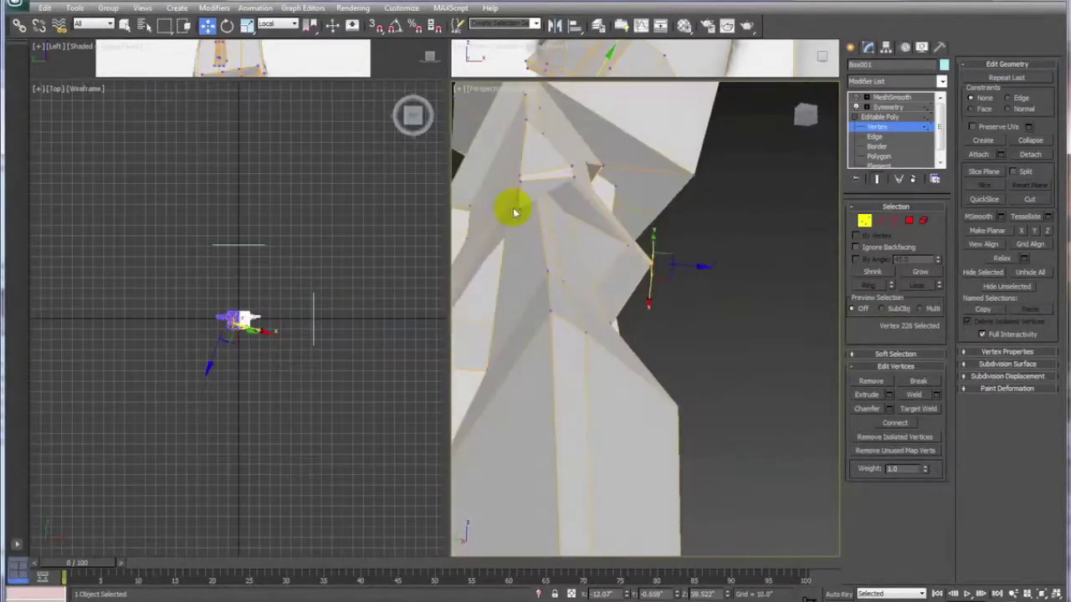
{"action": "left_click", "coordinate": [515, 212]}
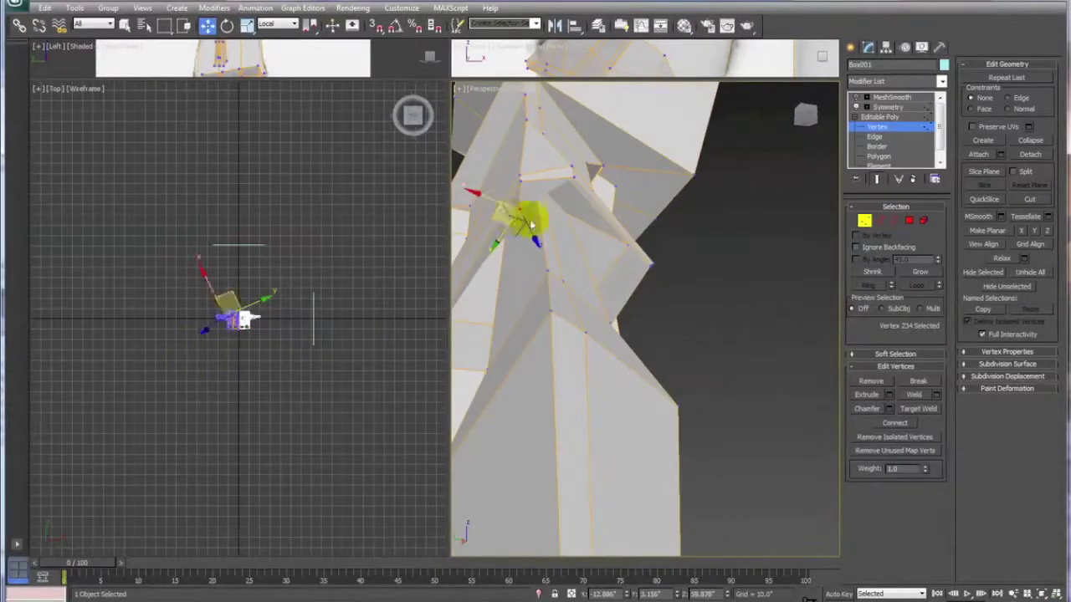
{"action": "left_click", "coordinate": [506, 245]}
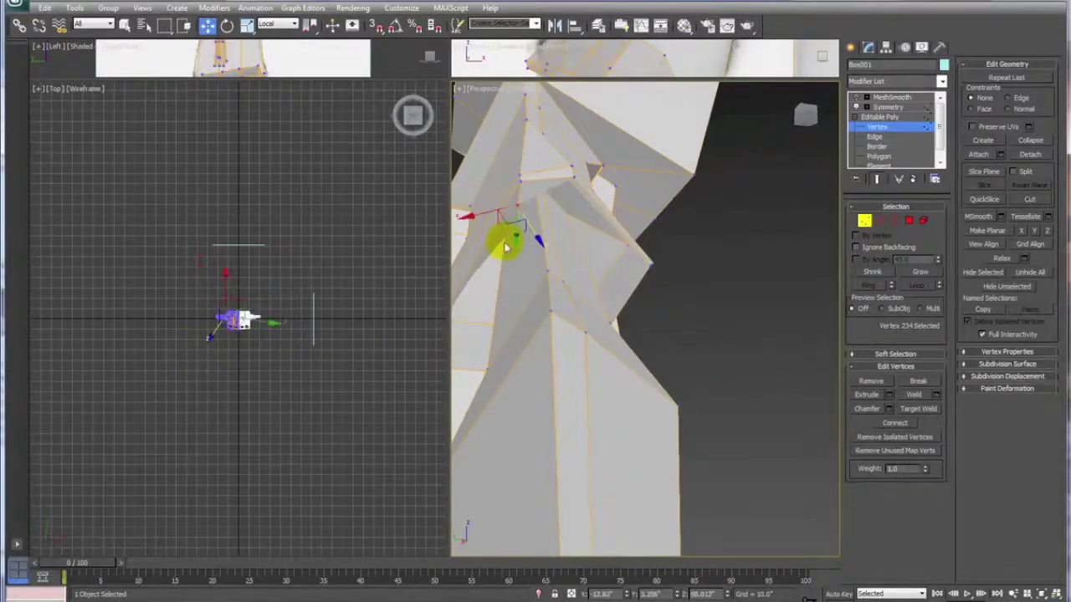
{"action": "mouse_move", "coordinate": [518, 220]}
{"action": "middle_mouse_down", "text": "alt"}
{"action": "mouse_move", "coordinate": [574, 226]}
{"action": "mouse_move", "coordinate": [519, 227]}
{"action": "middle_mouse_up", "text": "alt"}
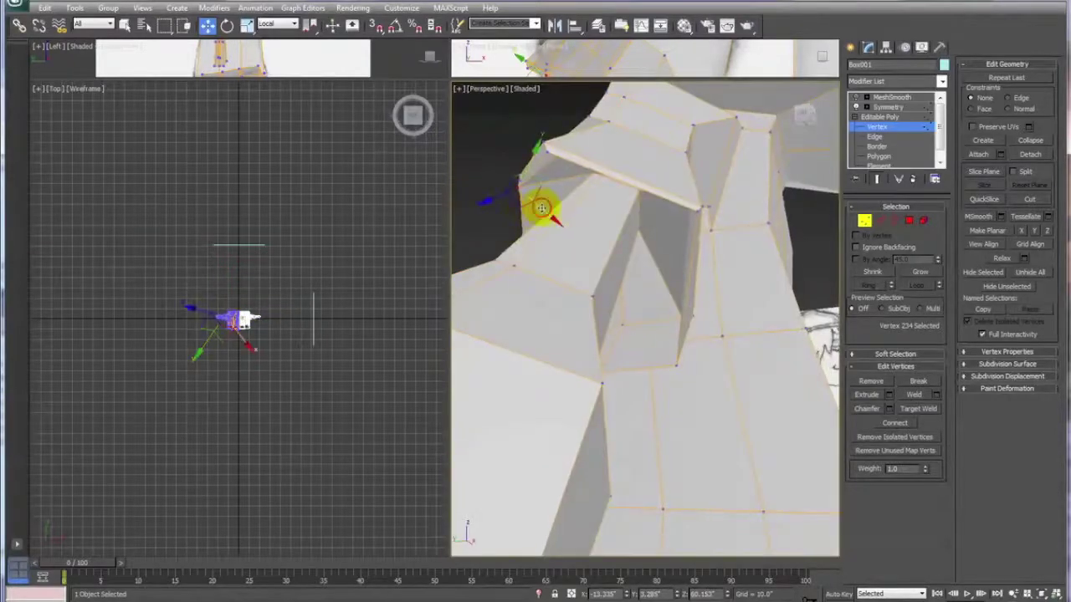
{"action": "left_click", "coordinate": [548, 212]}
{"action": "middle_click_drag", "start_coordinate": [547, 221], "coordinate": [606, 266], "text": "alt"}
{"action": "middle_click_drag", "start_coordinate": [509, 213], "coordinate": [554, 226], "text": "alt"}
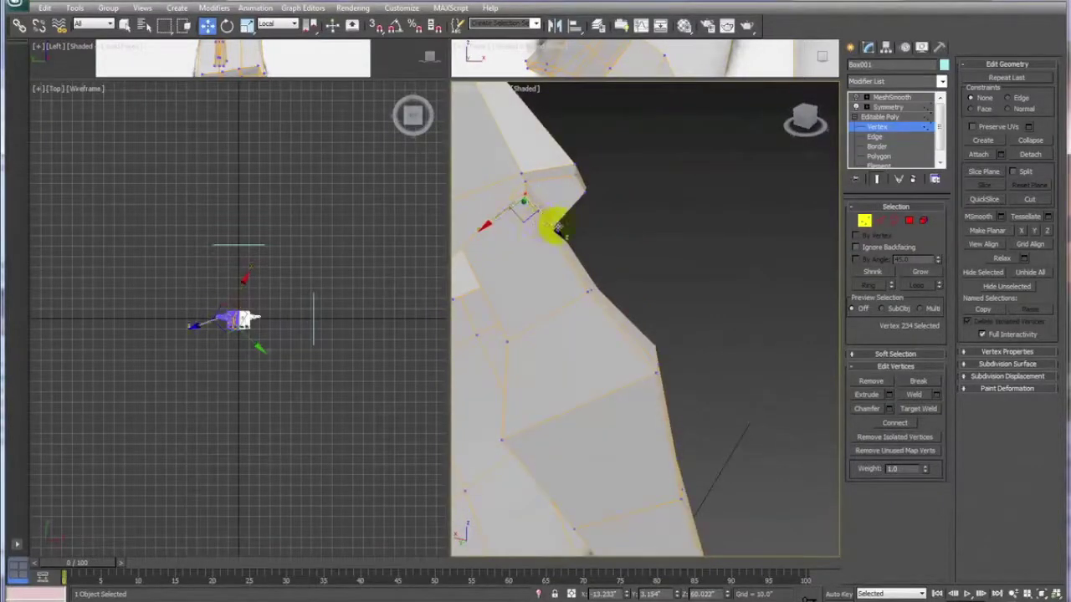
Step: Select and adjust the lower inner corner vertex of the sleeve cuff on the side facing the torso
{"action": "mouse_move", "coordinate": [557, 215]}
{"action": "middle_mouse_down", "text": "alt"}
{"action": "mouse_move", "coordinate": [473, 196]}
{"action": "mouse_move", "coordinate": [458, 178]}
{"action": "mouse_move", "coordinate": [574, 210]}
{"action": "middle_mouse_up", "text": "alt"}
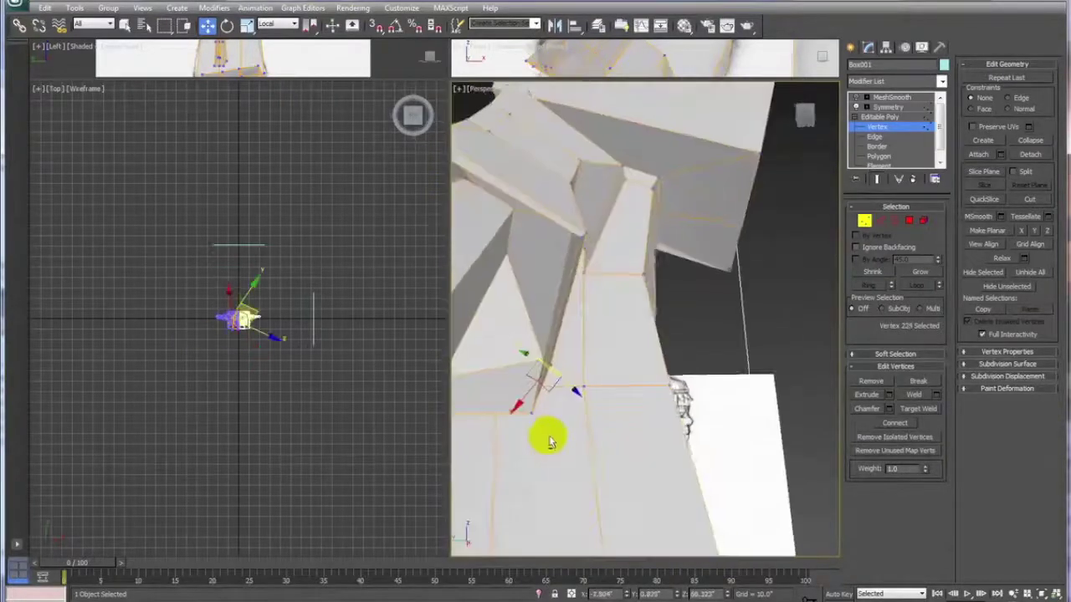
{"action": "middle_click_drag", "start_coordinate": [550, 441], "coordinate": [540, 445], "text": "alt"}
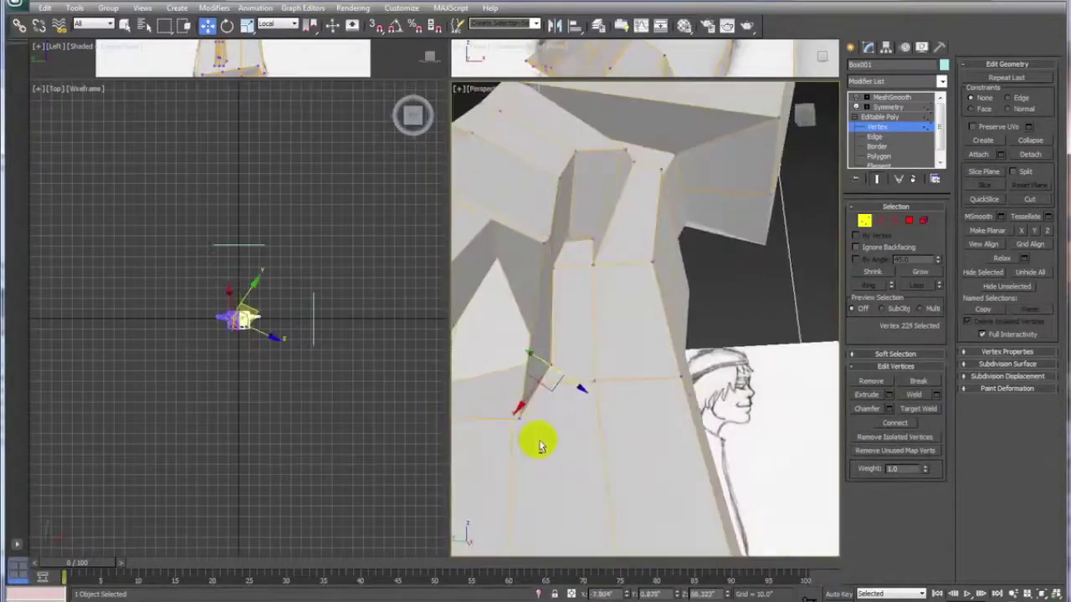
{"action": "left_click_drag", "start_coordinate": [552, 389], "coordinate": [520, 432]}
{"action": "middle_click_drag", "start_coordinate": [585, 405], "coordinate": [492, 425], "text": "alt"}
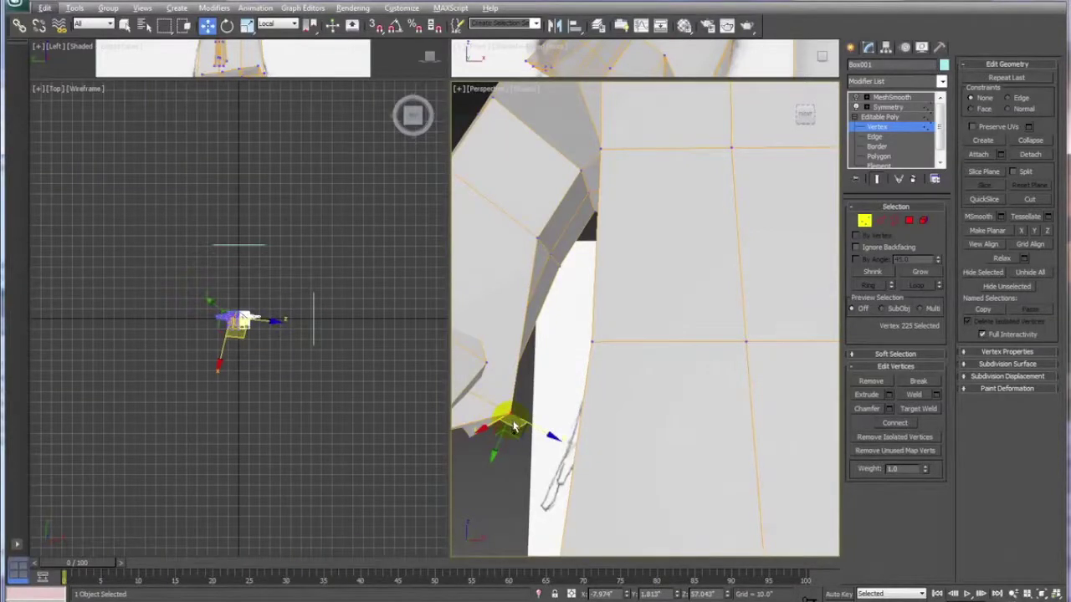
Step: Undo the last move of the lower inner cuff corner vertex and reposition it from several viewing angles
{"action": "key", "text": "ctrl+z"}
{"action": "mouse_move", "coordinate": [514, 421]}
{"action": "middle_mouse_down", "text": "alt"}
{"action": "mouse_move", "coordinate": [514, 410]}
{"action": "mouse_move", "coordinate": [526, 420]}
{"action": "mouse_move", "coordinate": [610, 387]}
{"action": "middle_mouse_up", "text": "alt"}
{"action": "left_click_drag", "start_coordinate": [677, 390], "coordinate": [620, 477]}
{"action": "middle_click_drag", "start_coordinate": [634, 443], "coordinate": [708, 430], "text": "alt"}
{"action": "left_click_drag", "start_coordinate": [590, 510], "coordinate": [515, 499]}
{"action": "mouse_move", "coordinate": [508, 511]}
{"action": "middle_mouse_down", "text": "alt"}
{"action": "mouse_move", "coordinate": [593, 449]}
{"action": "mouse_move", "coordinate": [558, 430]}
{"action": "mouse_move", "coordinate": [515, 428]}
{"action": "middle_mouse_up", "text": "alt"}
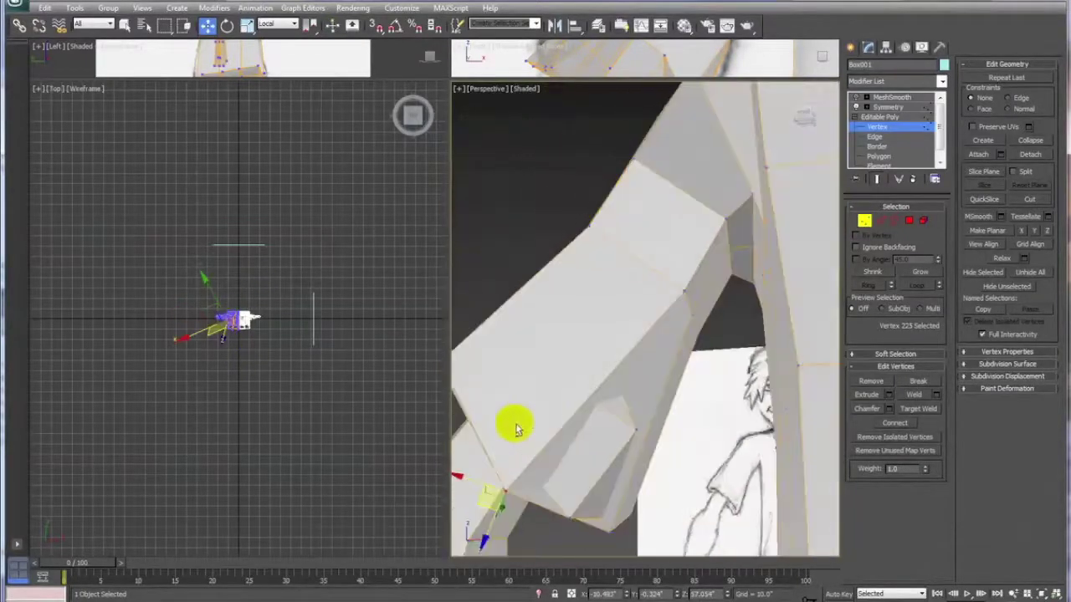
Step: Select the inner lining vertex that pokes through the underside of the sleeve and shift it back toward the sleeve opening
{"action": "left_click", "coordinate": [634, 431]}
{"action": "mouse_move", "coordinate": [634, 435]}
{"action": "left_mouse_down"}
{"action": "mouse_move", "coordinate": [609, 427]}
{"action": "mouse_move", "coordinate": [626, 421]}
{"action": "mouse_move", "coordinate": [605, 454]}
{"action": "left_mouse_up"}
{"action": "mouse_move", "coordinate": [591, 489]}
{"action": "middle_mouse_down", "text": "alt"}
{"action": "mouse_move", "coordinate": [626, 449]}
{"action": "mouse_move", "coordinate": [693, 420]}
{"action": "mouse_move", "coordinate": [661, 450]}
{"action": "mouse_move", "coordinate": [742, 454]}
{"action": "middle_mouse_up", "text": "alt"}
{"action": "left_click", "coordinate": [663, 499]}
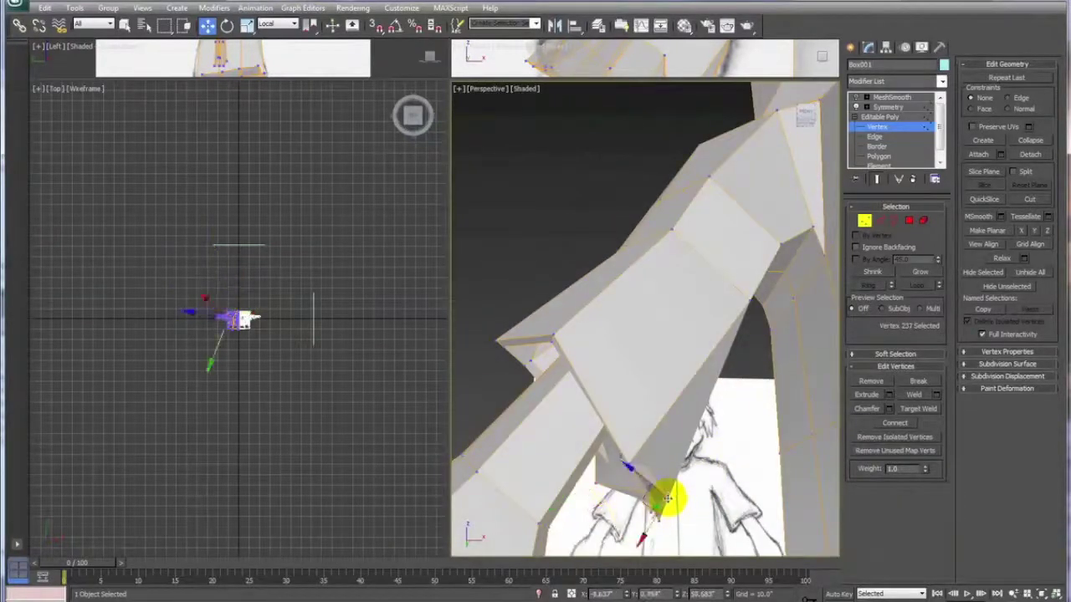
Step: Select the neighbouring vertex at the sleeve opening and adjust its position along its local axes
{"action": "middle_click_drag", "start_coordinate": [741, 478], "coordinate": [650, 490], "text": "alt"}
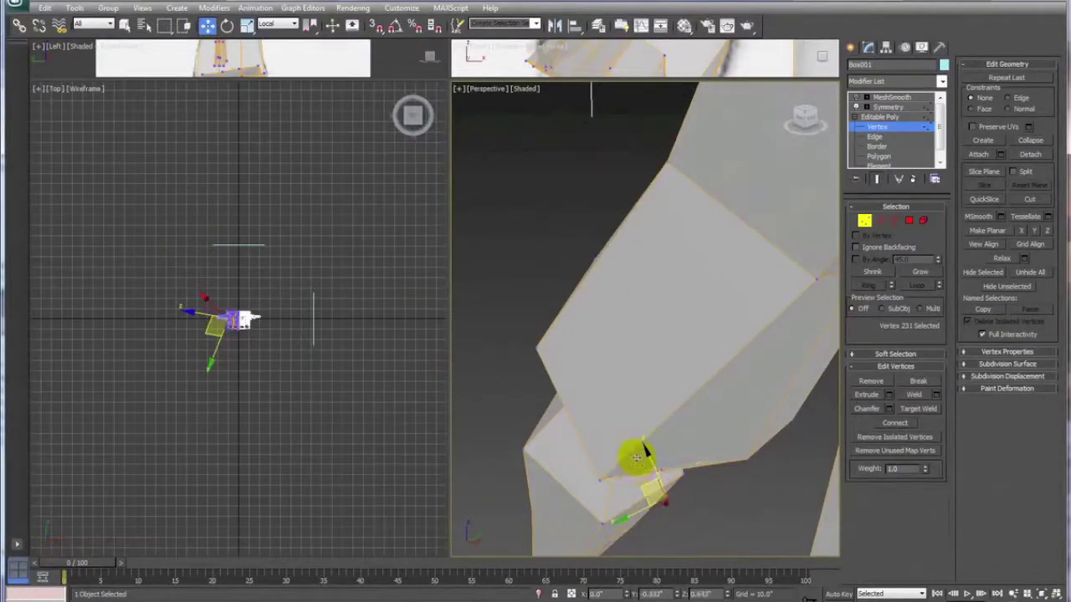
{"action": "middle_click_drag", "start_coordinate": [643, 452], "coordinate": [710, 392], "text": "alt"}
{"action": "left_click", "coordinate": [560, 371]}
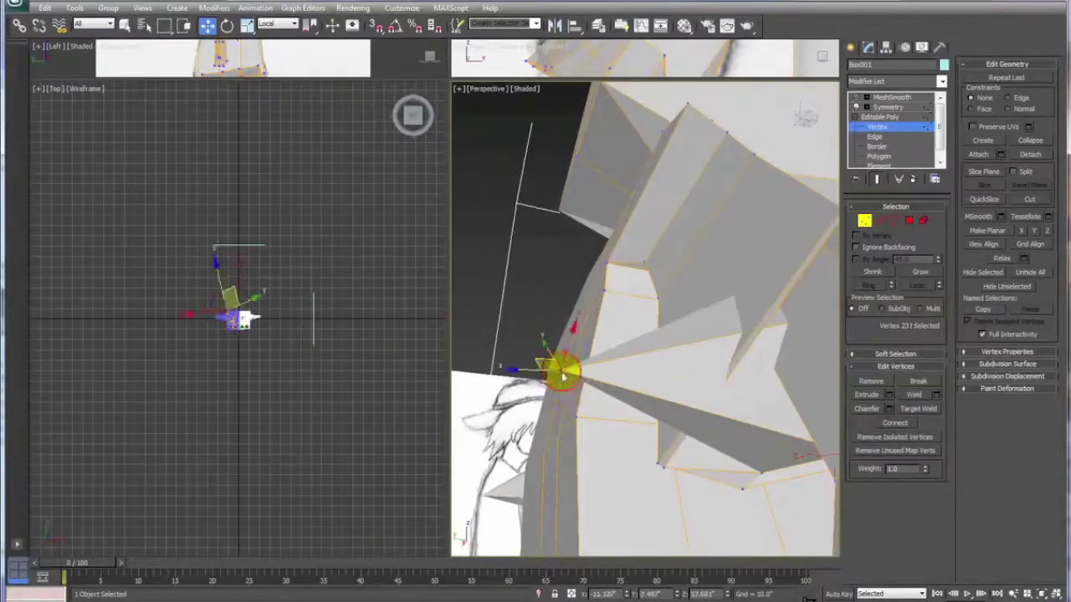
{"action": "left_click_drag", "start_coordinate": [542, 362], "coordinate": [766, 382]}
Step: Reposition the protruding inner lining vertex from the front and underside to pull it inside the sleeve
{"action": "middle_click_drag", "start_coordinate": [775, 384], "coordinate": [679, 376], "text": "alt"}
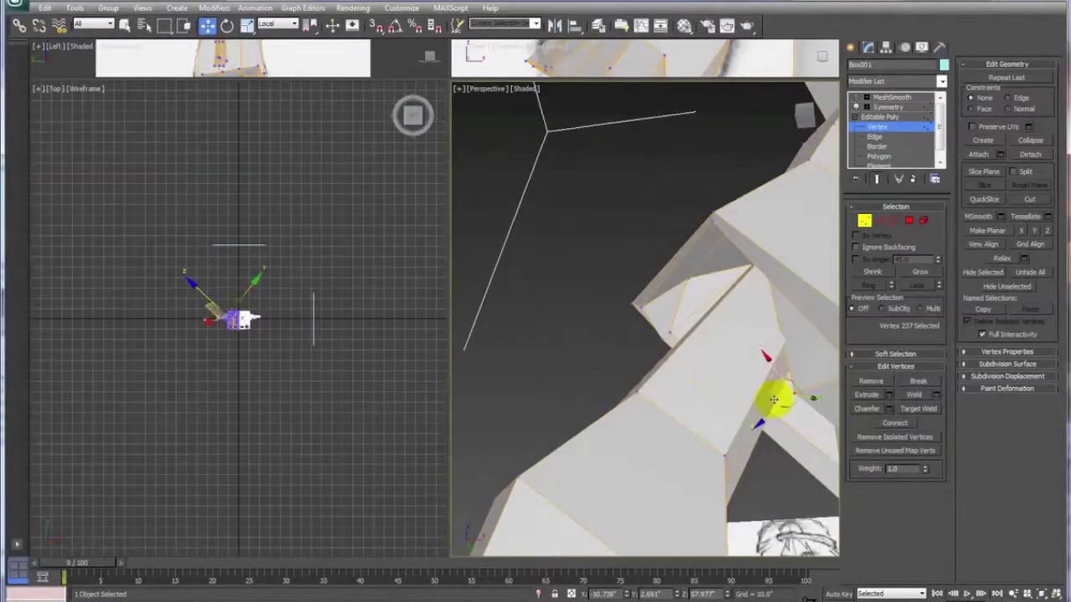
{"action": "left_click_drag", "start_coordinate": [786, 407], "coordinate": [806, 388]}
{"action": "middle_click_drag", "start_coordinate": [806, 388], "coordinate": [604, 391], "text": "alt"}
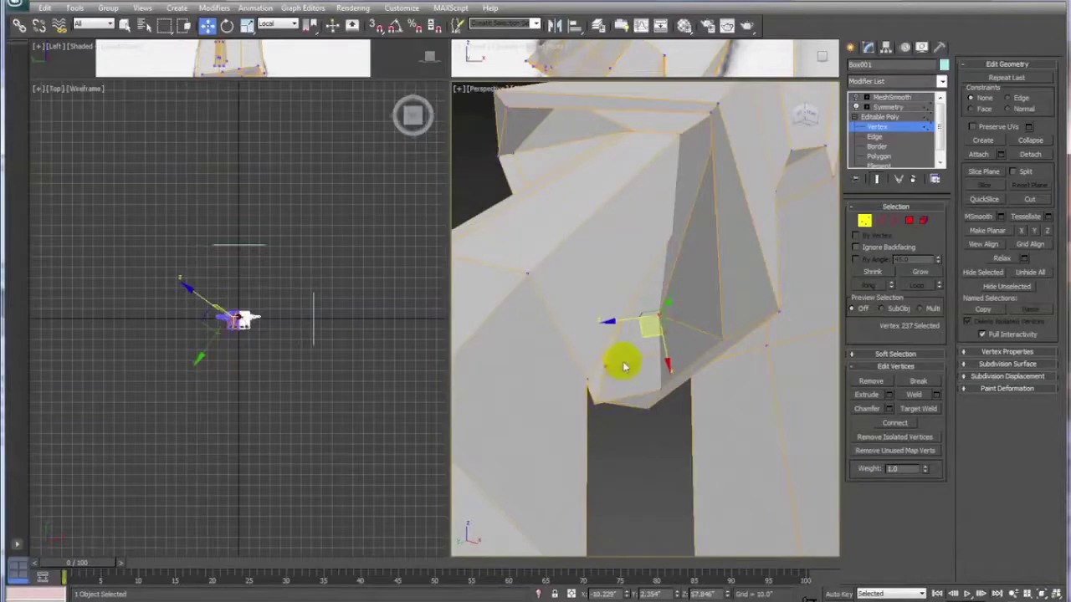
{"action": "left_click_drag", "start_coordinate": [624, 321], "coordinate": [699, 324]}
{"action": "middle_click_drag", "start_coordinate": [708, 359], "coordinate": [615, 372], "text": "alt"}
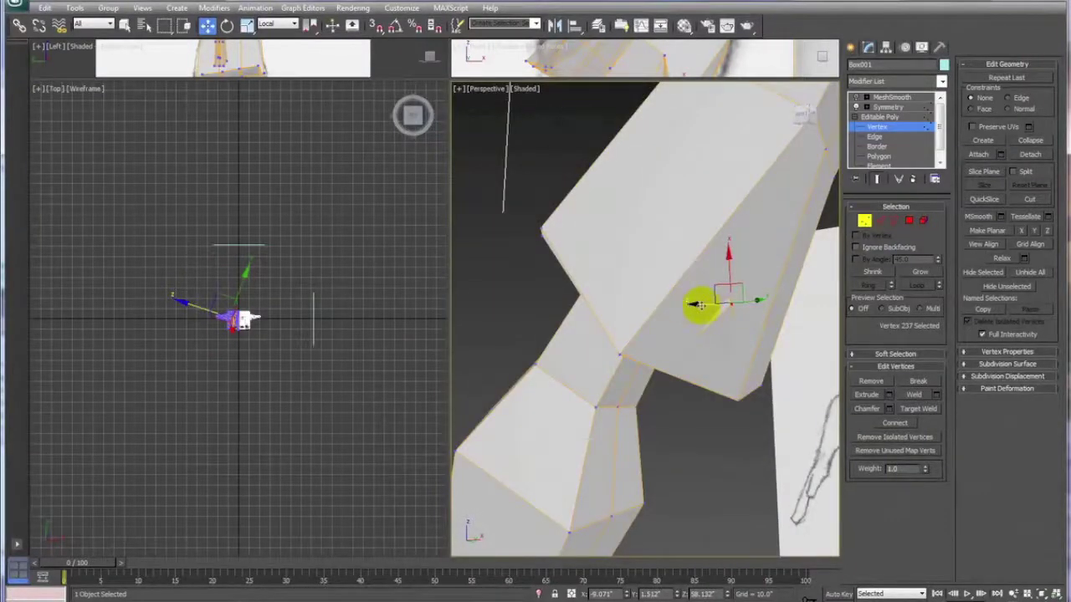
Step: Fine-tune the same lining vertex along its local axes to tuck the remaining protrusion beneath the sleeve surface
{"action": "left_click", "coordinate": [716, 303]}
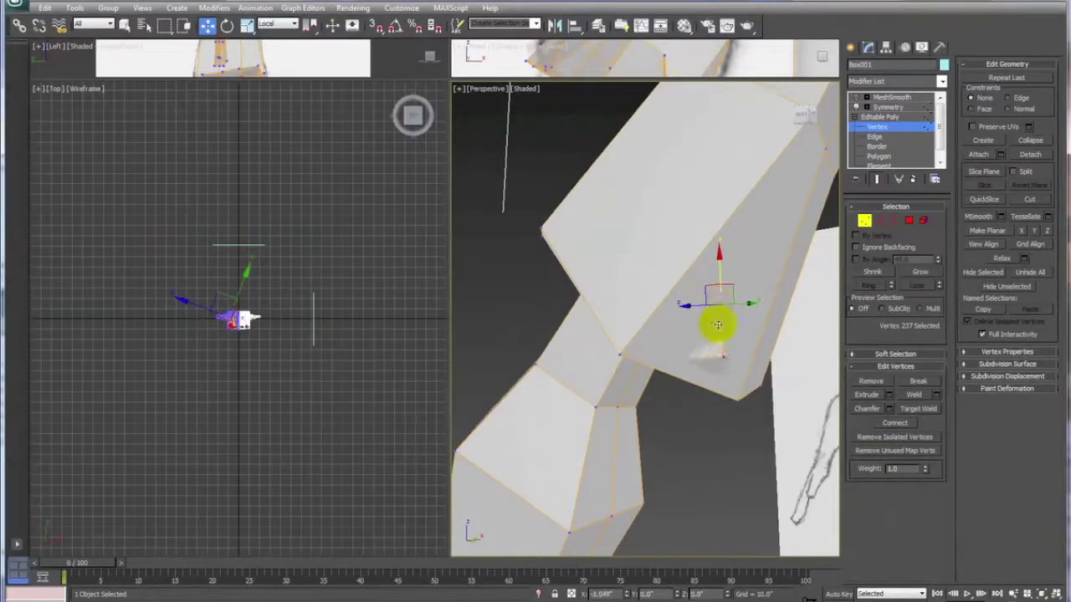
{"action": "left_click", "coordinate": [716, 358]}
{"action": "left_click", "coordinate": [705, 337]}
{"action": "left_click_drag", "start_coordinate": [701, 316], "coordinate": [701, 318]}
Step: Turn MeshSmooth back on and check the smoothed sleeve and arm against the whole character and reference sketch
{"action": "mouse_move", "coordinate": [676, 399]}
{"action": "middle_mouse_down", "text": "alt"}
{"action": "mouse_move", "coordinate": [765, 401]}
{"action": "mouse_move", "coordinate": [766, 440]}
{"action": "mouse_move", "coordinate": [717, 390]}
{"action": "mouse_move", "coordinate": [748, 402]}
{"action": "mouse_move", "coordinate": [716, 394]}
{"action": "mouse_move", "coordinate": [701, 408]}
{"action": "mouse_move", "coordinate": [710, 407]}
{"action": "mouse_move", "coordinate": [687, 408]}
{"action": "middle_mouse_up", "text": "alt"}
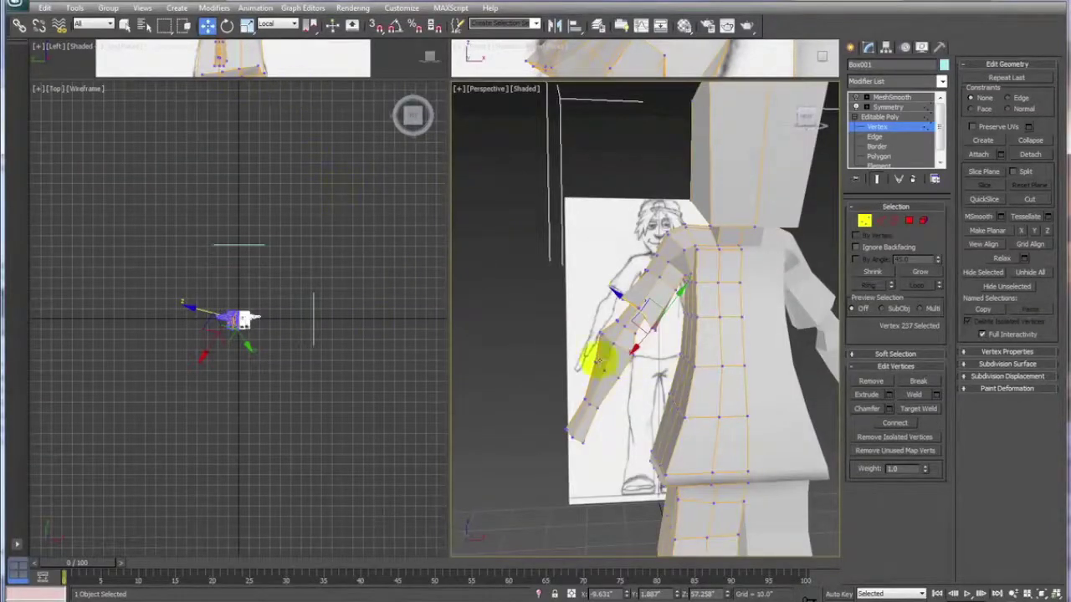
{"action": "left_click", "coordinate": [856, 97]}
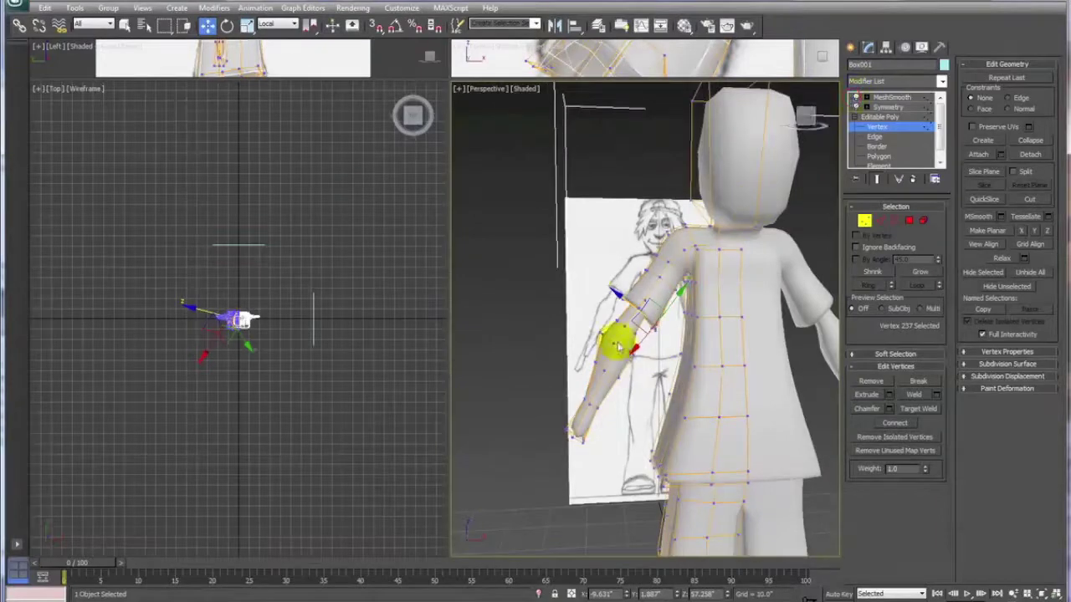
{"action": "mouse_move", "coordinate": [682, 339]}
{"action": "middle_mouse_down", "text": "alt"}
{"action": "mouse_move", "coordinate": [676, 330]}
{"action": "mouse_move", "coordinate": [857, 343]}
{"action": "mouse_move", "coordinate": [644, 322]}
{"action": "mouse_move", "coordinate": [641, 310]}
{"action": "mouse_move", "coordinate": [650, 337]}
{"action": "mouse_move", "coordinate": [686, 335]}
{"action": "mouse_move", "coordinate": [665, 343]}
{"action": "middle_mouse_up", "text": "alt"}
{"action": "middle_click_drag", "start_coordinate": [666, 343], "coordinate": [666, 342], "text": "alt"}
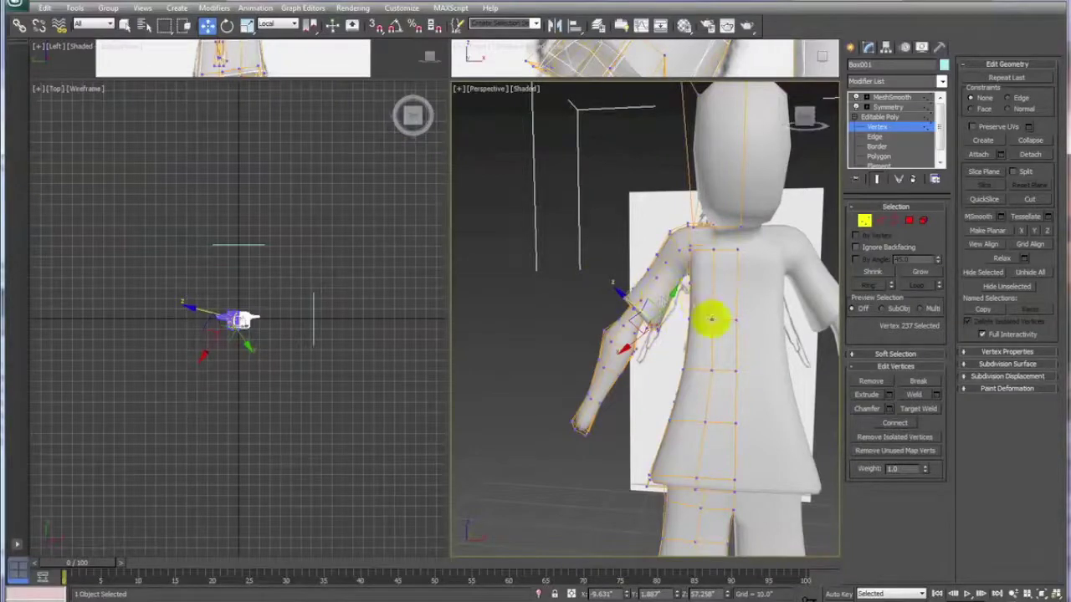
{"action": "mouse_move", "coordinate": [676, 340]}
{"action": "middle_mouse_down"}
{"action": "mouse_move", "coordinate": [754, 356]}
{"action": "mouse_move", "coordinate": [650, 344]}
{"action": "mouse_move", "coordinate": [724, 368]}
{"action": "mouse_move", "coordinate": [669, 368]}
{"action": "middle_mouse_up"}
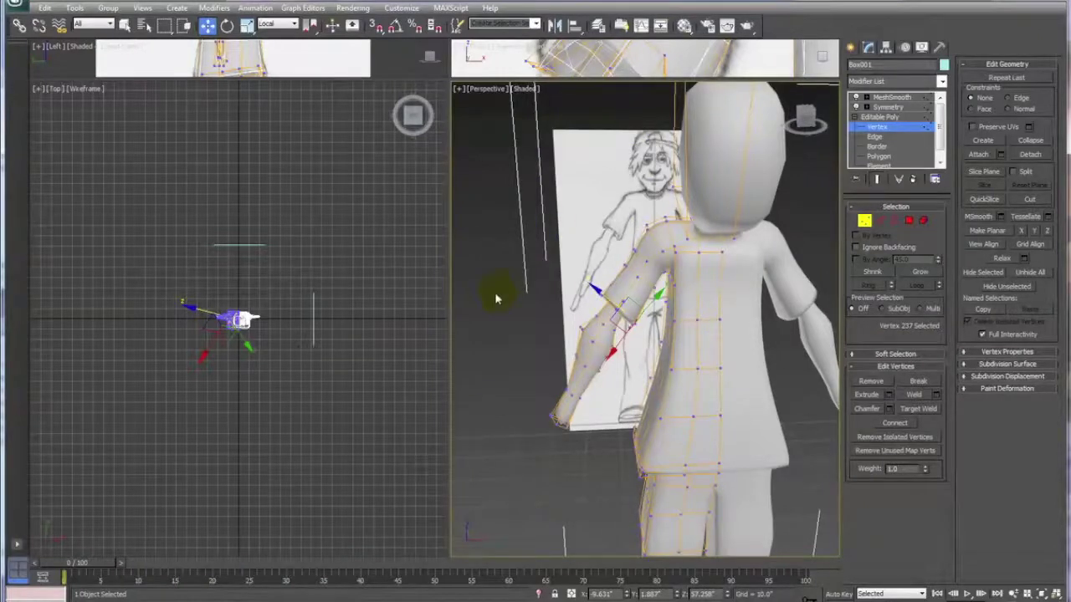
{"action": "scroll", "coordinate": [499, 297], "scroll_direction": "down", "scroll_amount": 5}
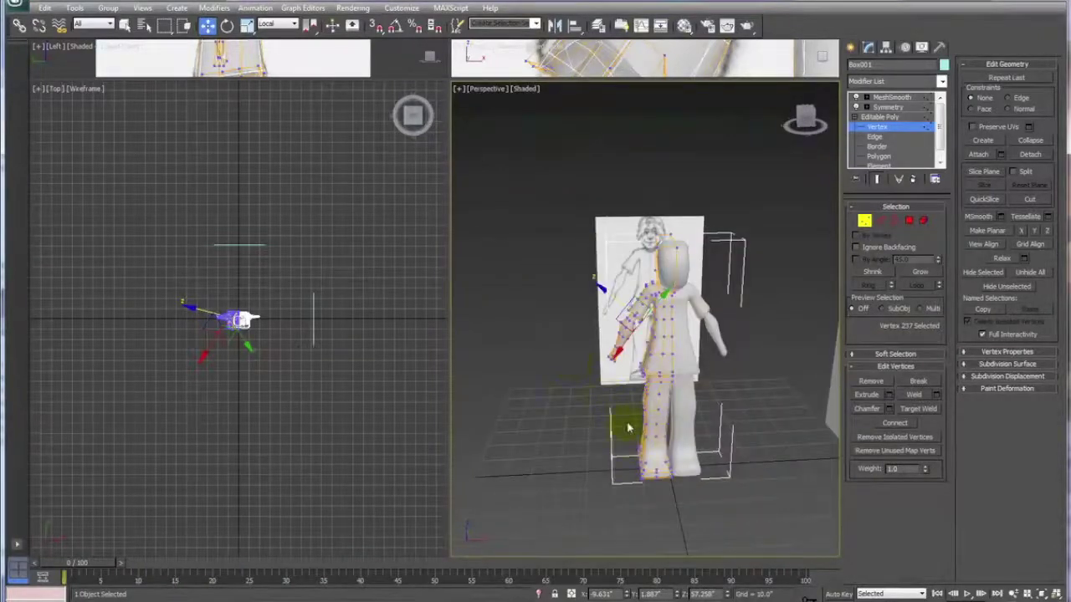